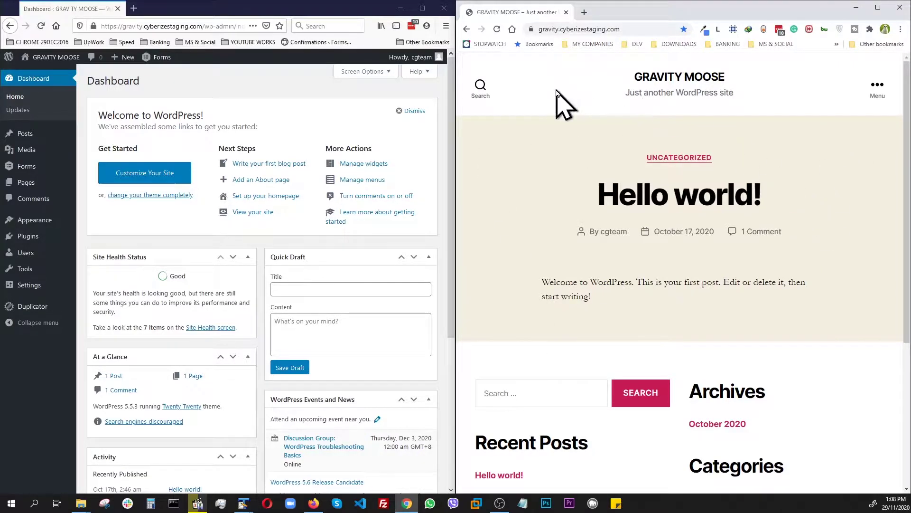
Step: Bring the Firefox window with the GRAVITY MOOSE WordPress Dashboard into focus
{"action": "left_click", "coordinate": [236, 86]}
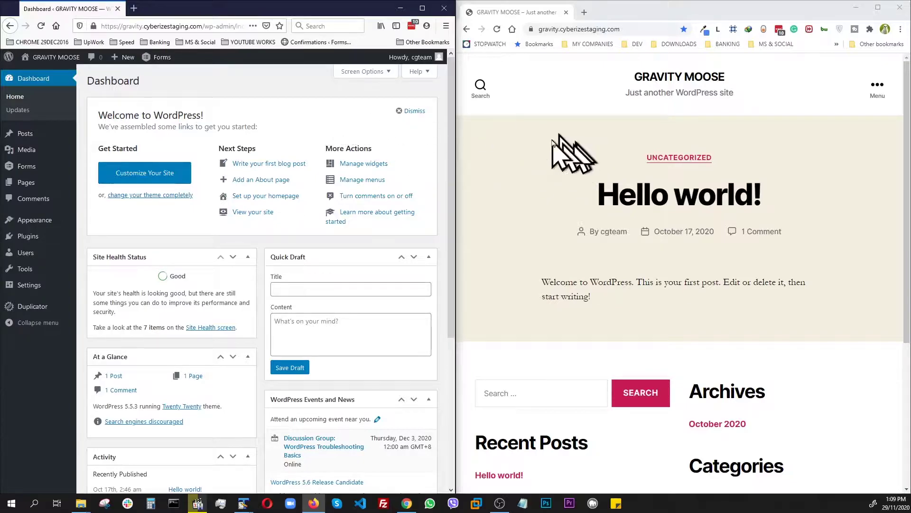
Step: Install and activate the Gravity Forms PayPal Standard Add-On (version 3.4) from the Add-Ons page
{"action": "left_click", "coordinate": [27, 237]}
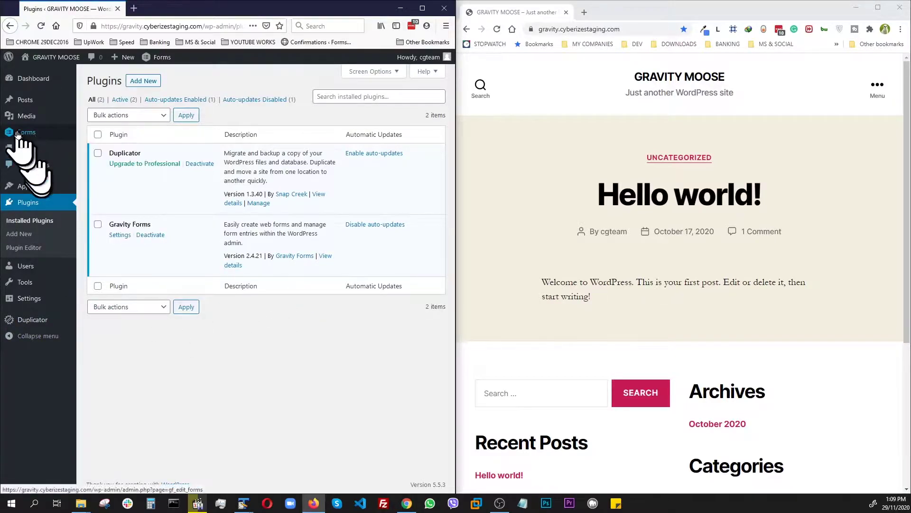
{"action": "mouse_move", "coordinate": [18, 135]}
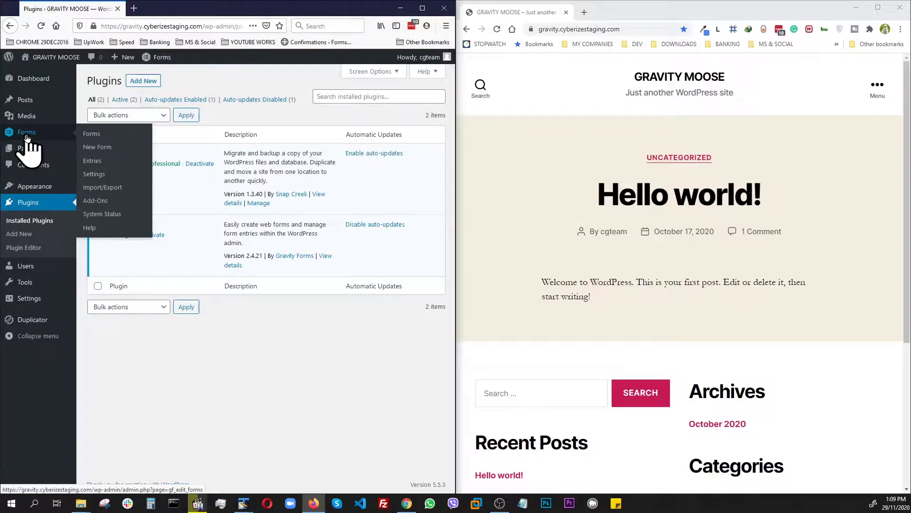
{"action": "left_click", "coordinate": [95, 202]}
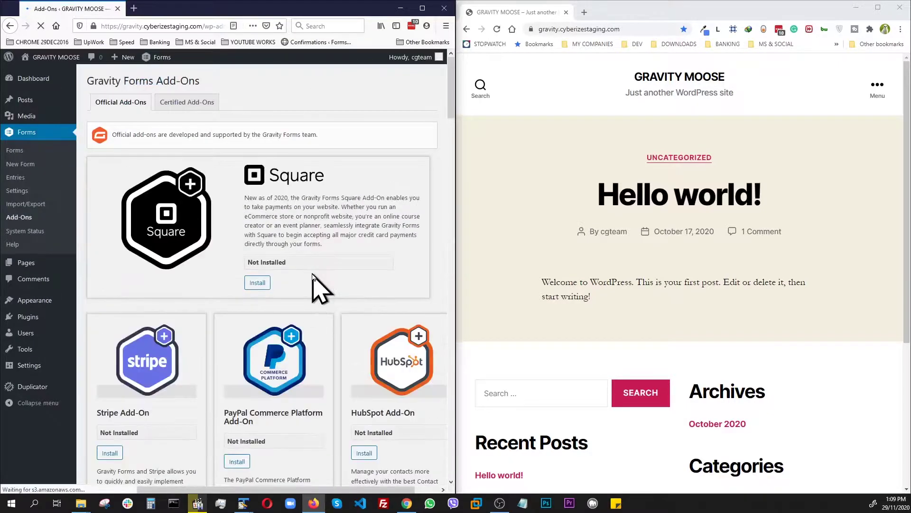
{"action": "scroll", "coordinate": [313, 280], "scroll_direction": "down", "scroll_amount": 10}
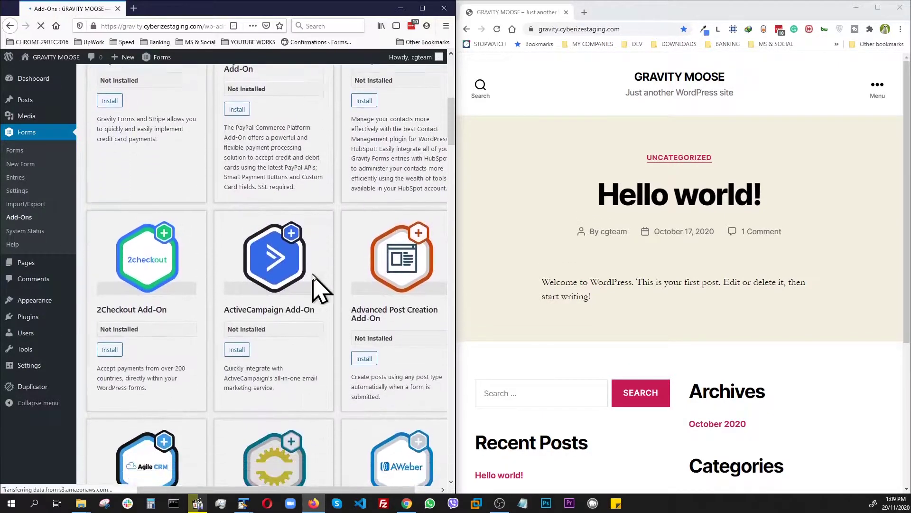
{"action": "scroll", "coordinate": [314, 280], "scroll_direction": "down", "scroll_amount": 17}
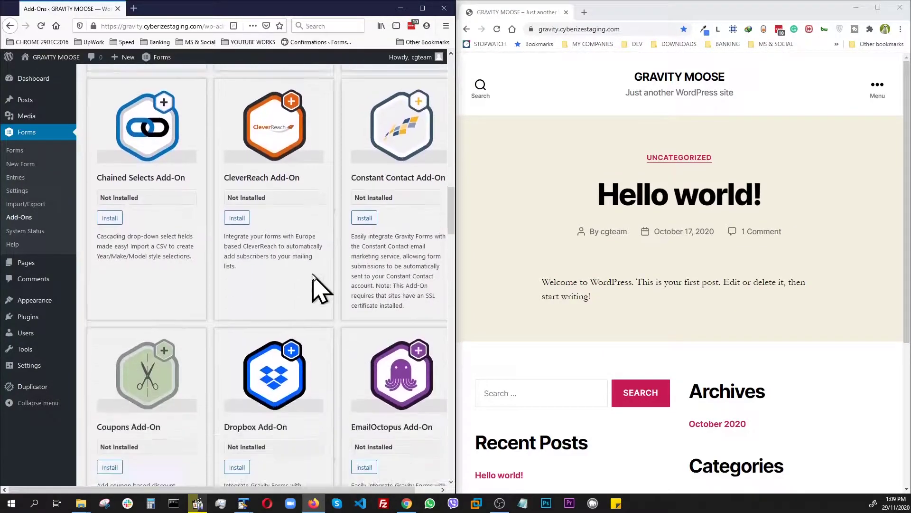
{"action": "scroll", "coordinate": [314, 280], "scroll_direction": "down", "scroll_amount": 20}
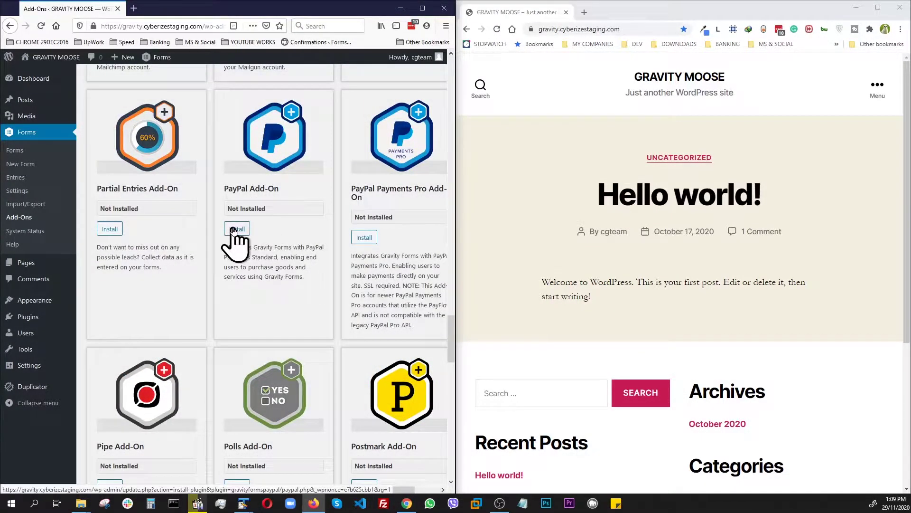
{"action": "left_click", "coordinate": [234, 230]}
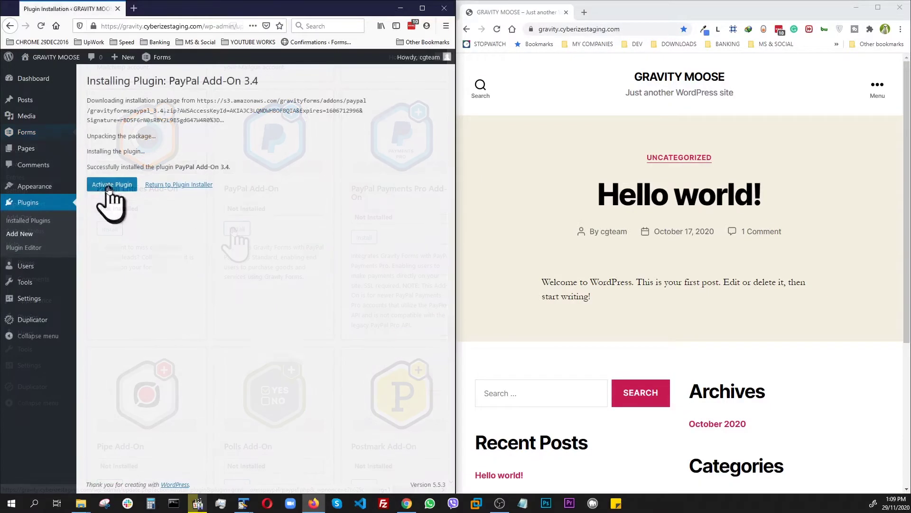
{"action": "left_click", "coordinate": [112, 184]}
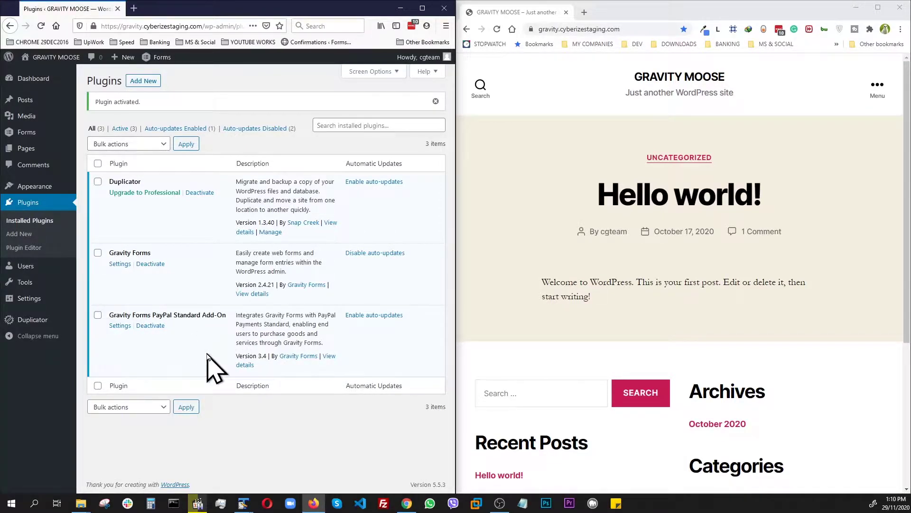
Step: Create a new form titled 'PAYPAL SANDBOX TEST 1' and open it in the form editor
{"action": "left_click", "coordinate": [26, 134]}
{"action": "left_click", "coordinate": [136, 81]}
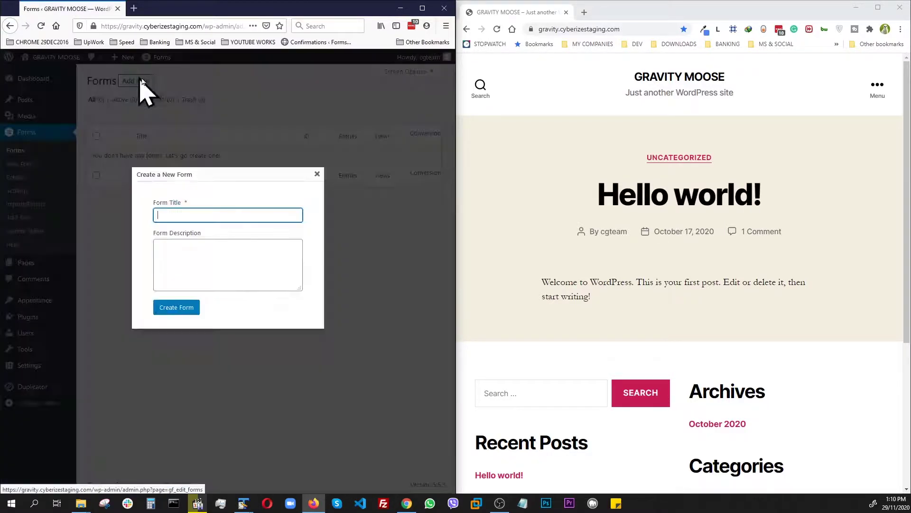
{"action": "type", "text": "PAYPAL SANDBOX TEST 1"}
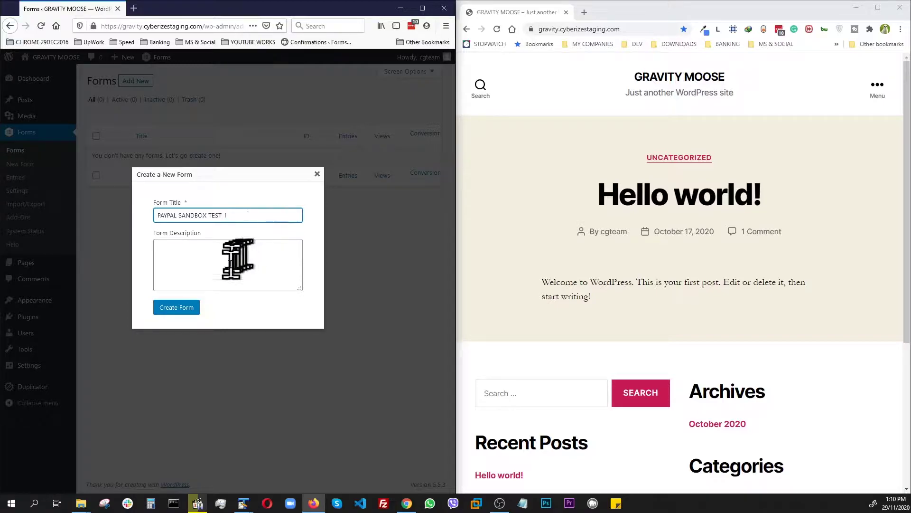
{"action": "left_click", "coordinate": [180, 311]}
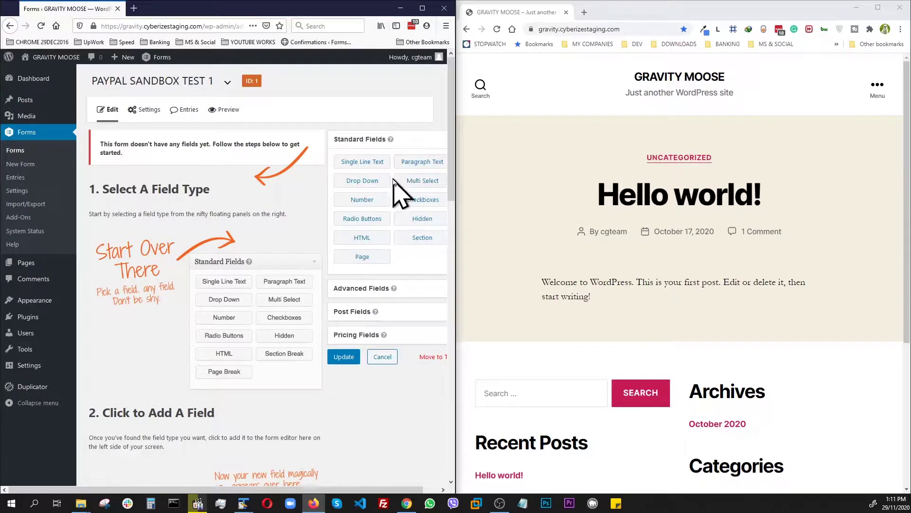
Step: Add a Name field from Advanced Fields and a Total field from Pricing Fields
{"action": "left_click", "coordinate": [379, 288]}
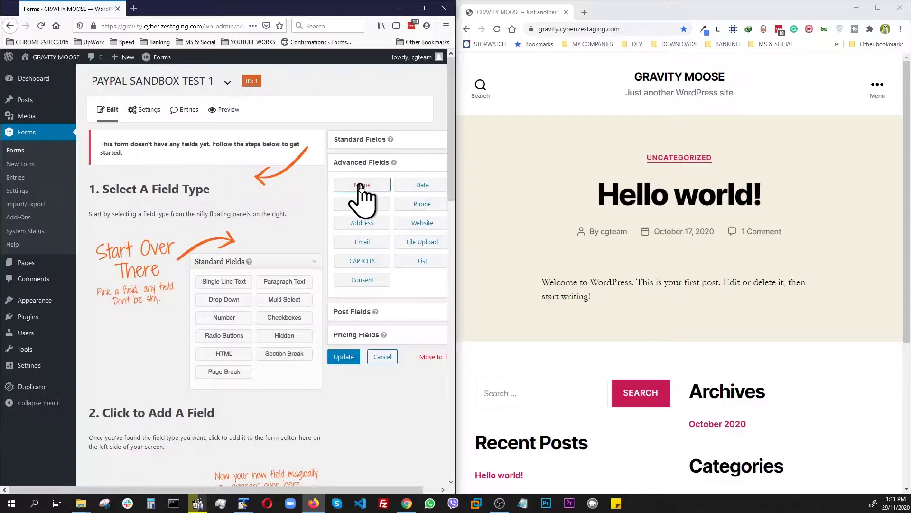
{"action": "left_click", "coordinate": [361, 186]}
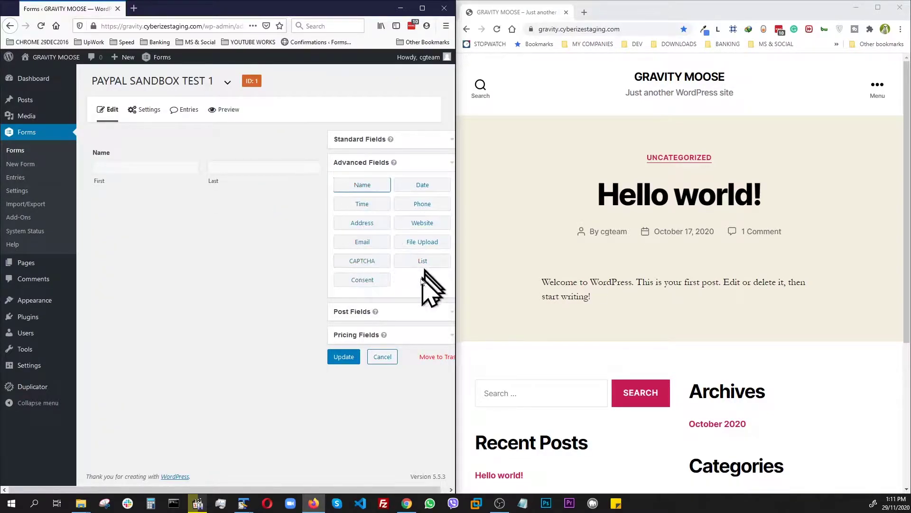
{"action": "left_click", "coordinate": [395, 336]}
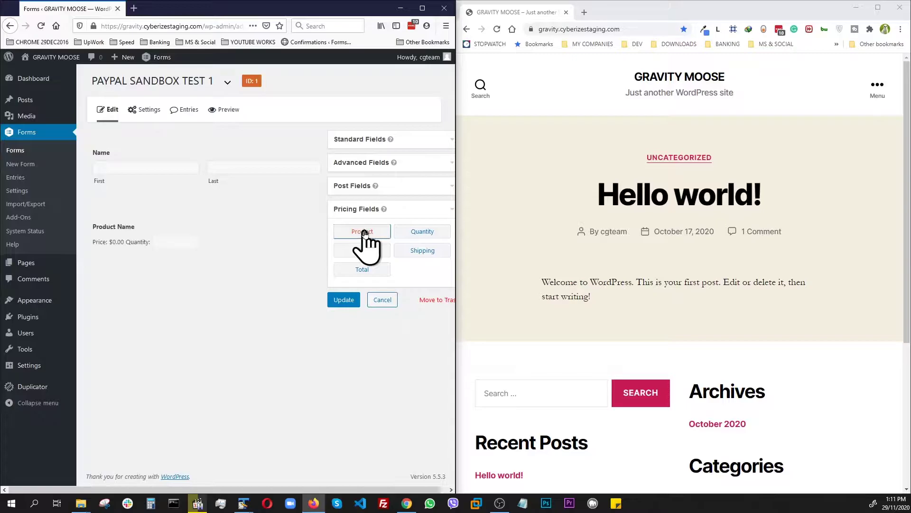
{"action": "left_click", "coordinate": [364, 271]}
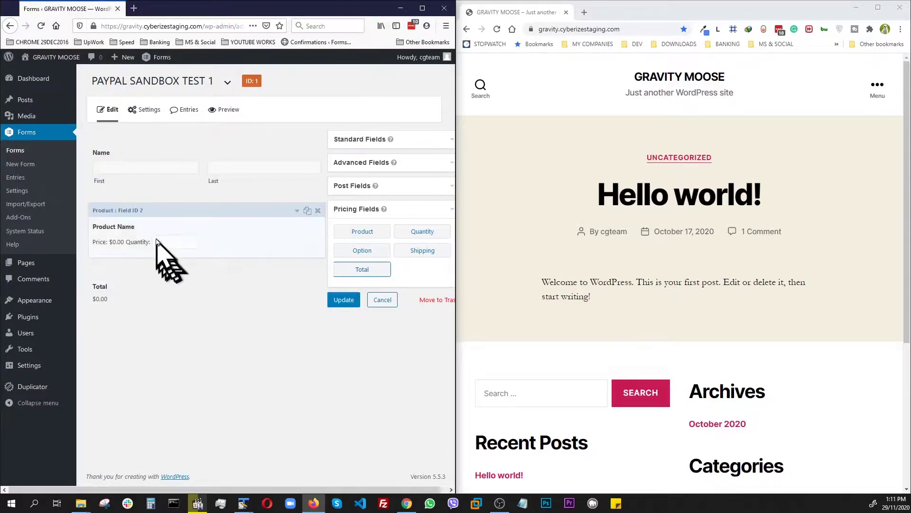
Step: Disable the product's quantity field, set its price to $5.00, and update the form
{"action": "left_click", "coordinate": [168, 212]}
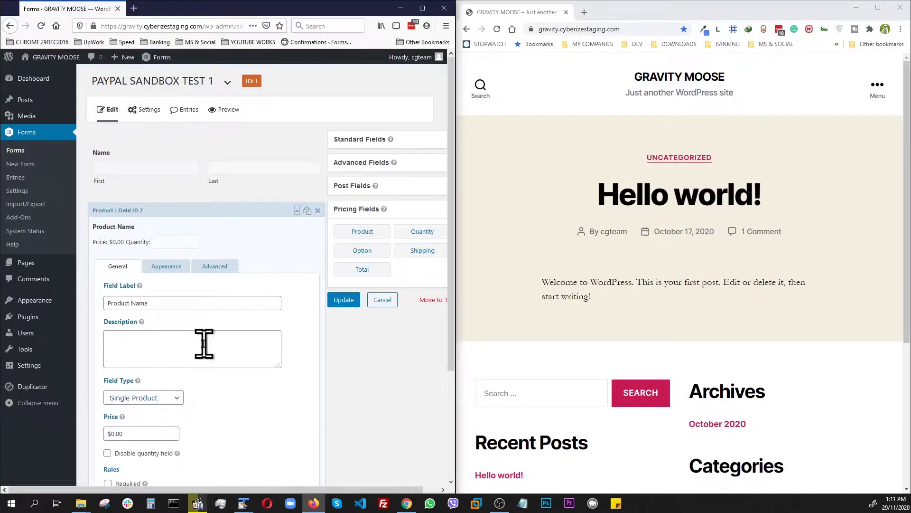
{"action": "scroll", "coordinate": [204, 344], "scroll_direction": "down", "scroll_amount": 3}
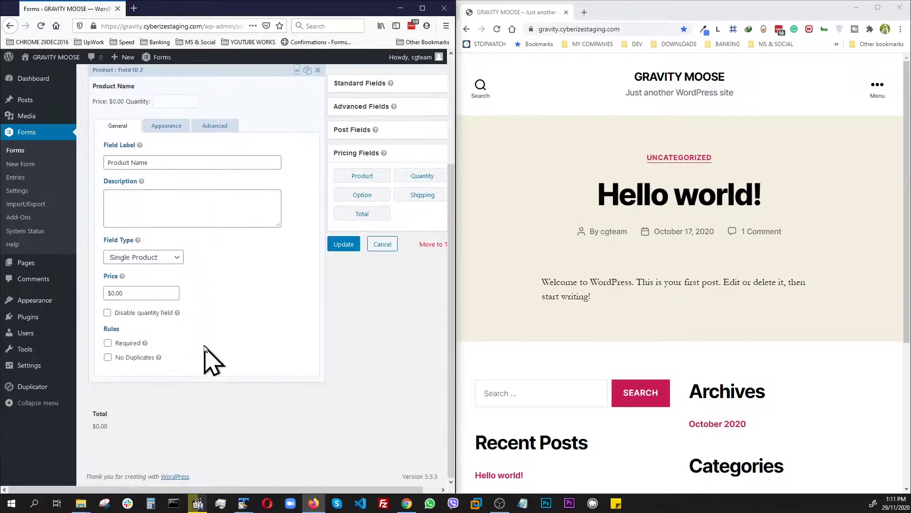
{"action": "left_click", "coordinate": [107, 312]}
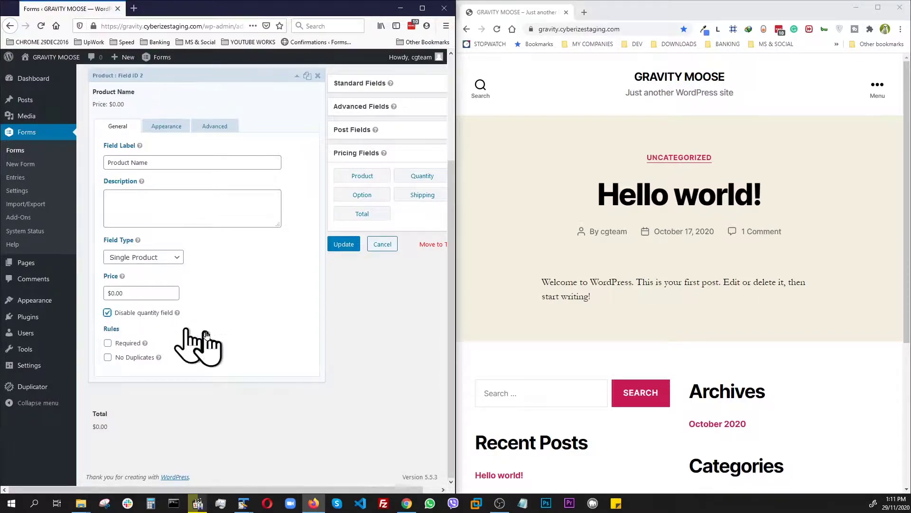
{"action": "left_click", "coordinate": [114, 293]}
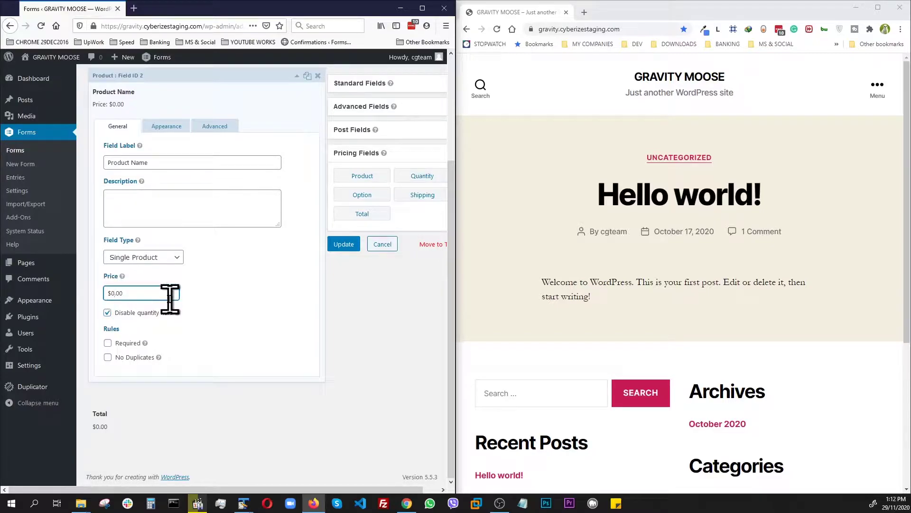
{"action": "type", "text": "$5.00"}
{"action": "left_click", "coordinate": [352, 257]}
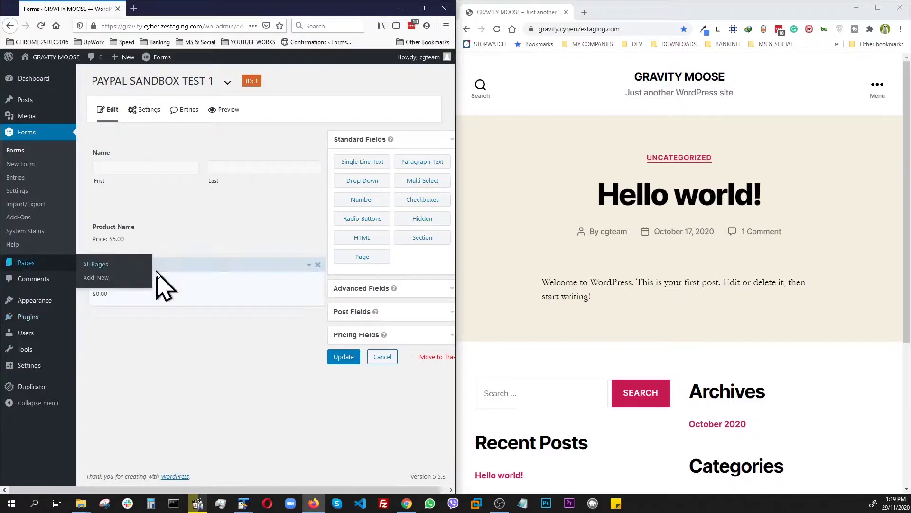
Step: Open Plugins and Pages in separate new tabs and switch to the Pages list
{"action": "right_click", "coordinate": [24, 319]}
{"action": "left_click", "coordinate": [47, 325]}
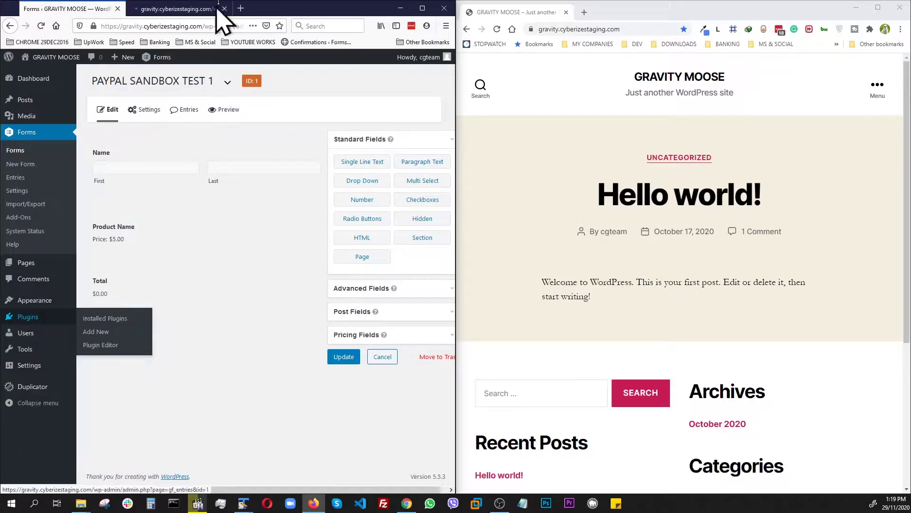
{"action": "left_click", "coordinate": [190, 9]}
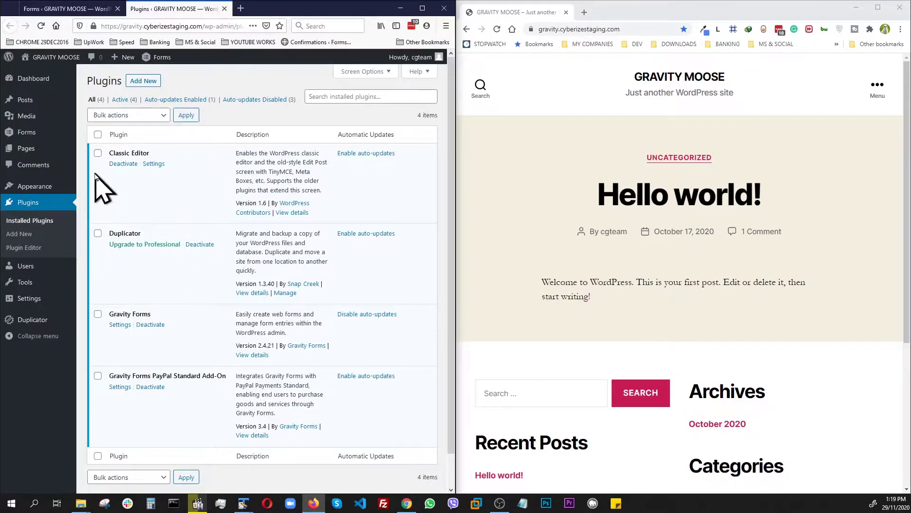
{"action": "right_click", "coordinate": [26, 150]}
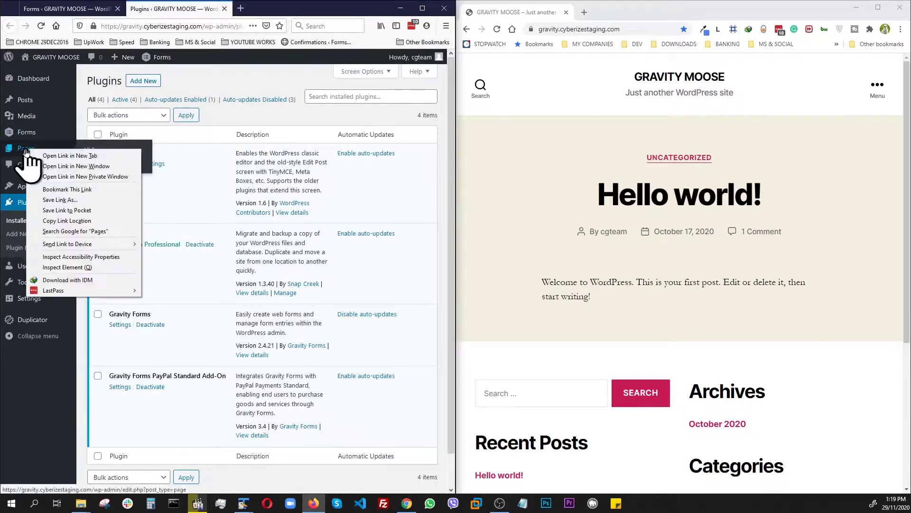
{"action": "left_click", "coordinate": [44, 156]}
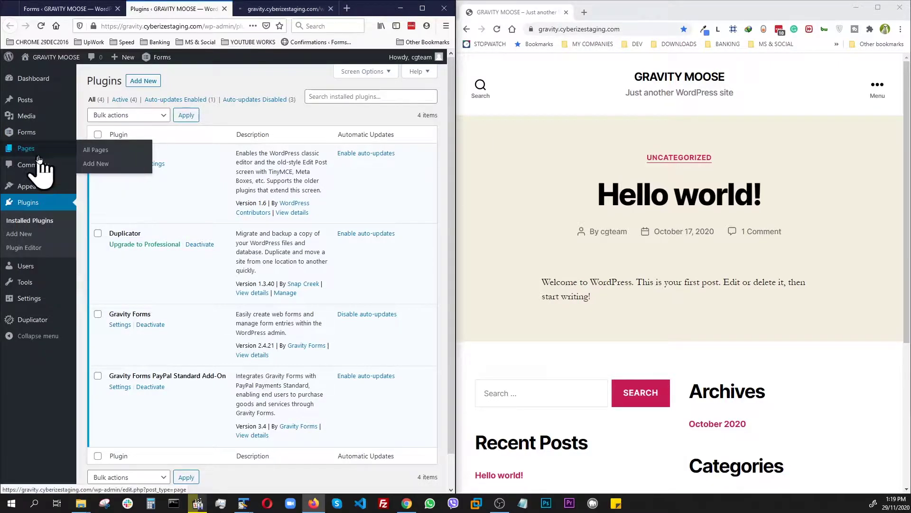
{"action": "left_click", "coordinate": [268, 11]}
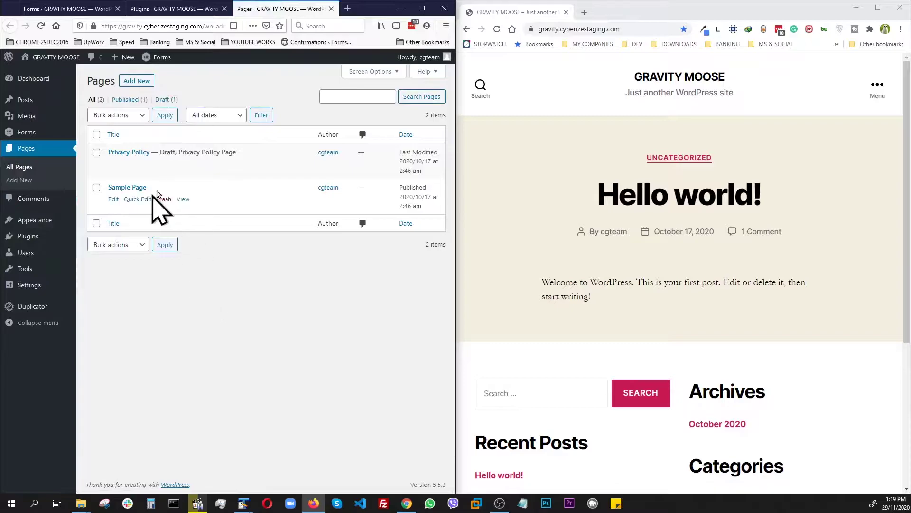
Step: Create the GRAVITY SANDBOX TEST page with the PAYPAL SANDBOX TEST 1 form inserted, and update it
{"action": "left_click", "coordinate": [137, 80]}
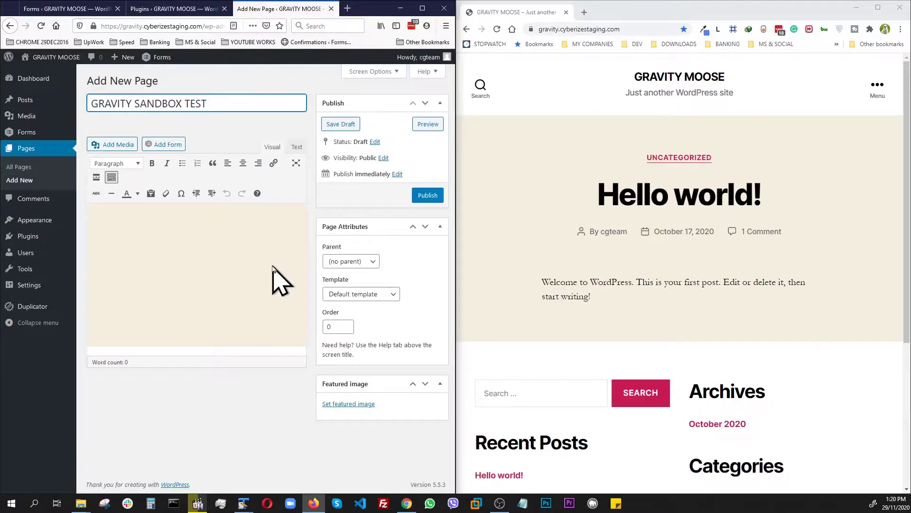
{"action": "left_click", "coordinate": [428, 195]}
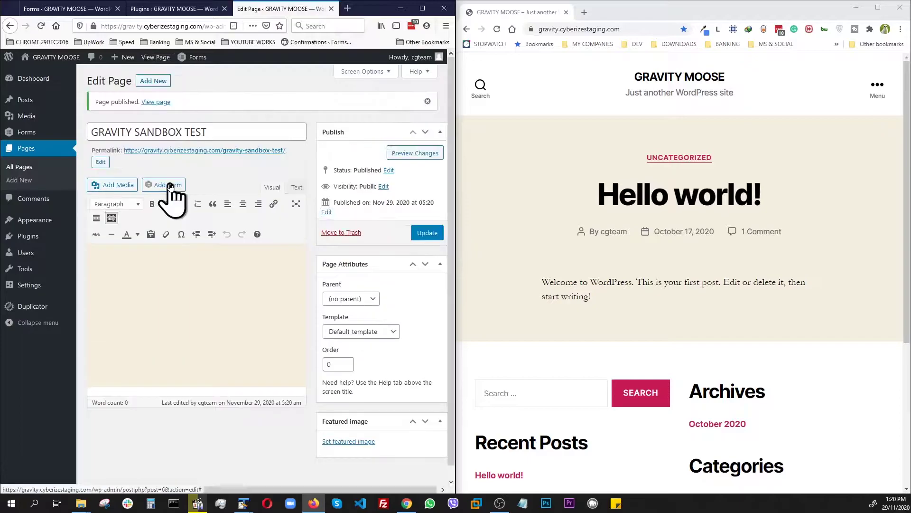
{"action": "left_click", "coordinate": [170, 185]}
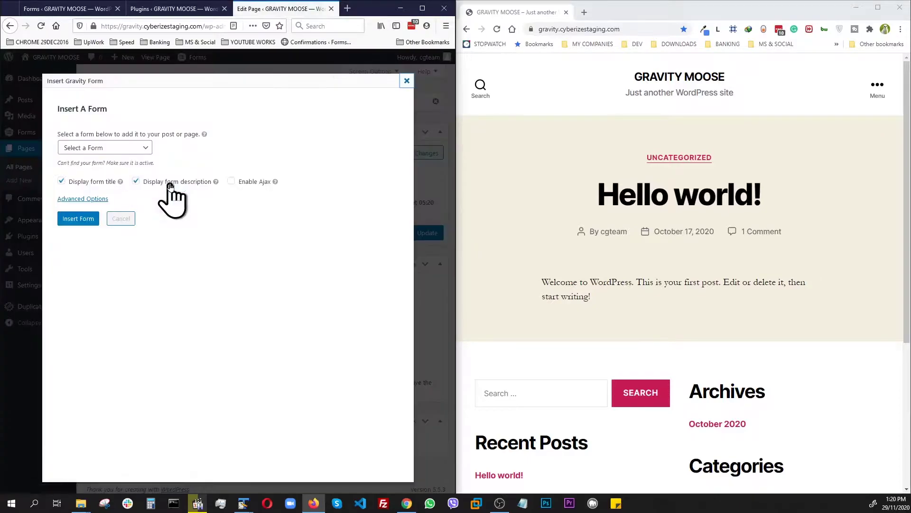
{"action": "left_click", "coordinate": [126, 147]}
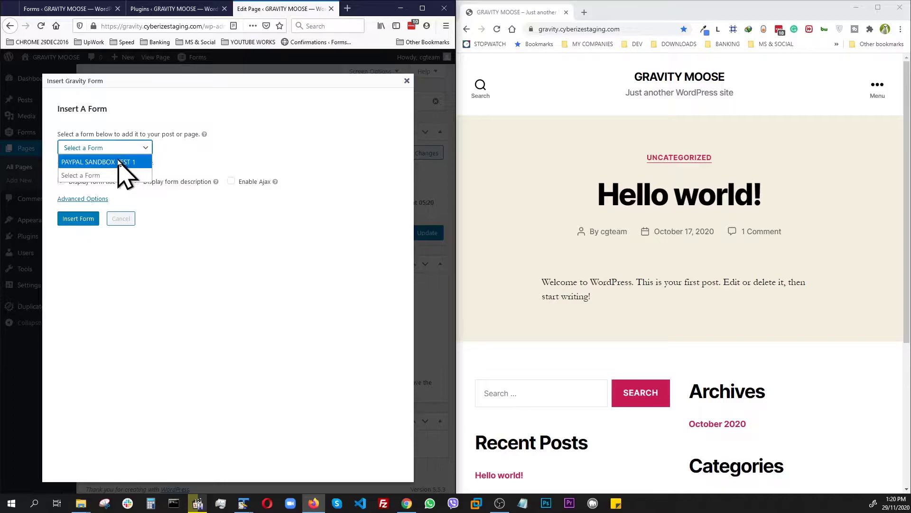
{"action": "left_click", "coordinate": [119, 162]}
{"action": "left_click", "coordinate": [79, 219]}
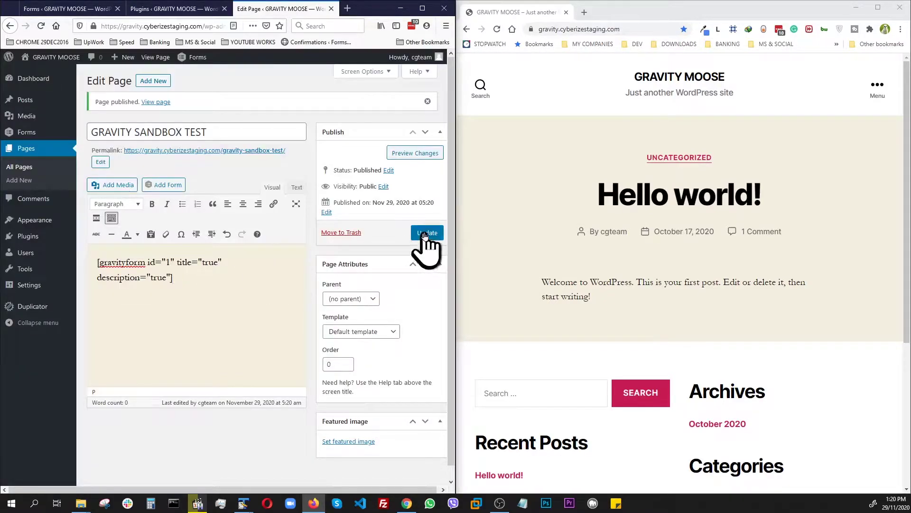
{"action": "left_click", "coordinate": [425, 233]}
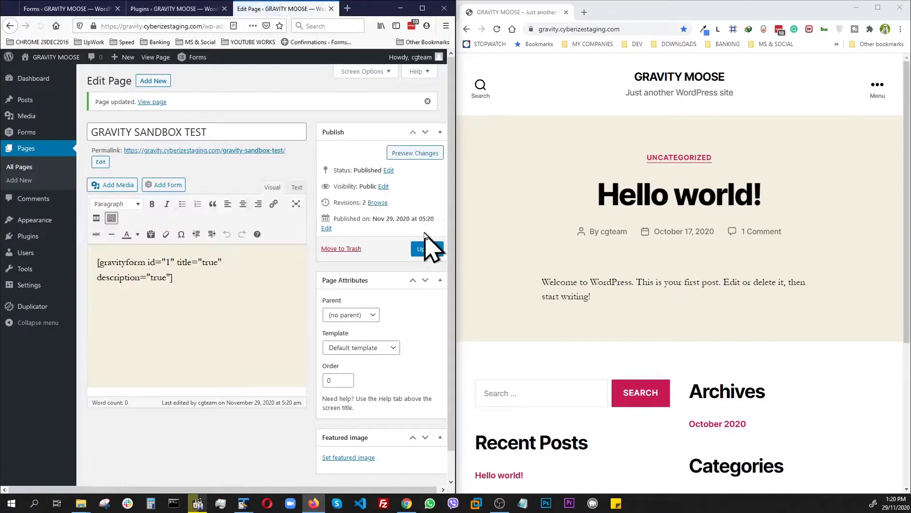
{"action": "left_click", "coordinate": [497, 30]}
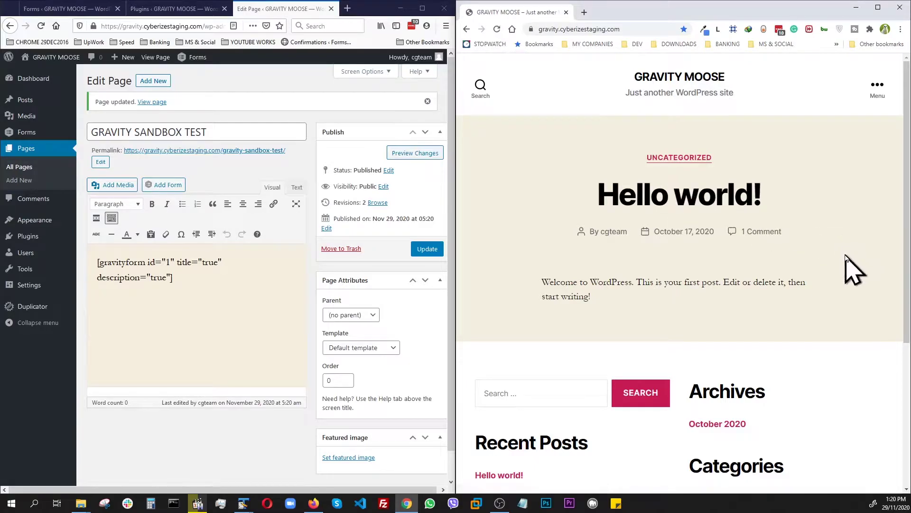
Step: Go to the GRAVITY SANDBOX TEST page from the live site's ••• Menu
{"action": "left_click", "coordinate": [878, 86]}
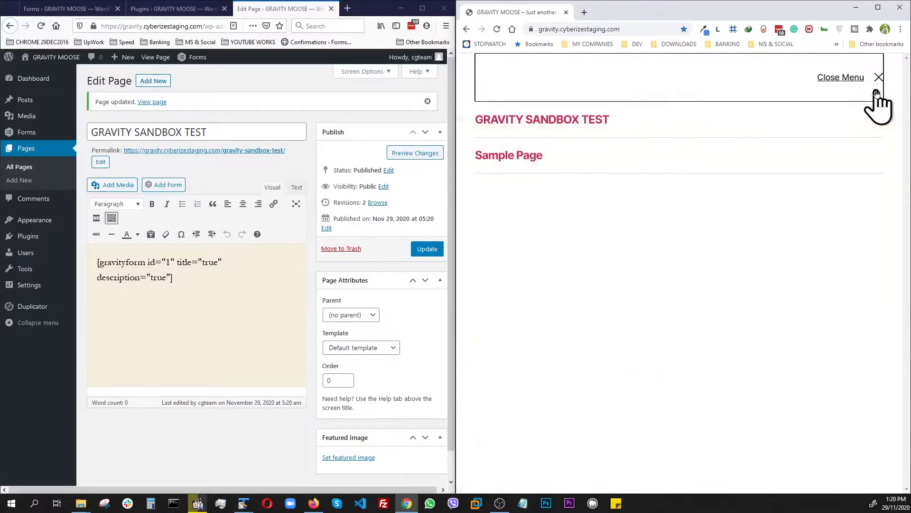
{"action": "left_click", "coordinate": [524, 120]}
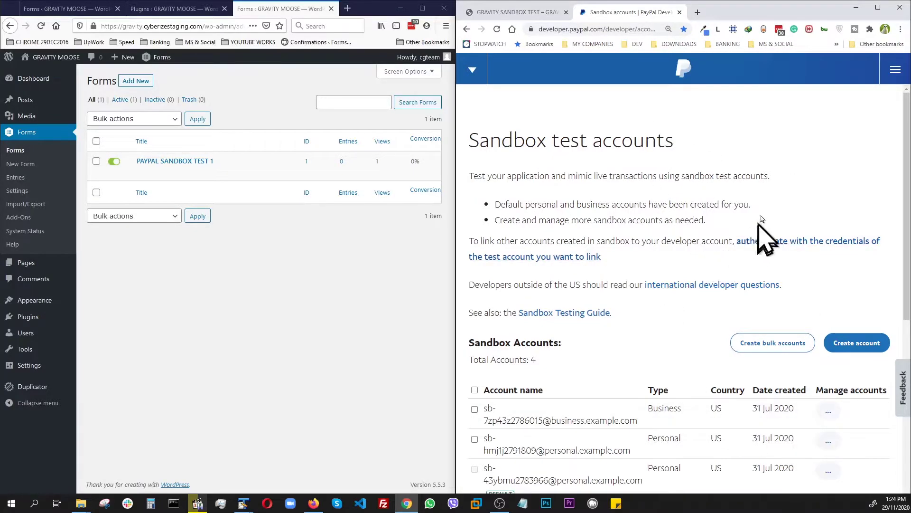
Step: Open View/edit account for the first Business sandbox test account to see its details
{"action": "scroll", "coordinate": [663, 350], "scroll_direction": "down", "scroll_amount": 2}
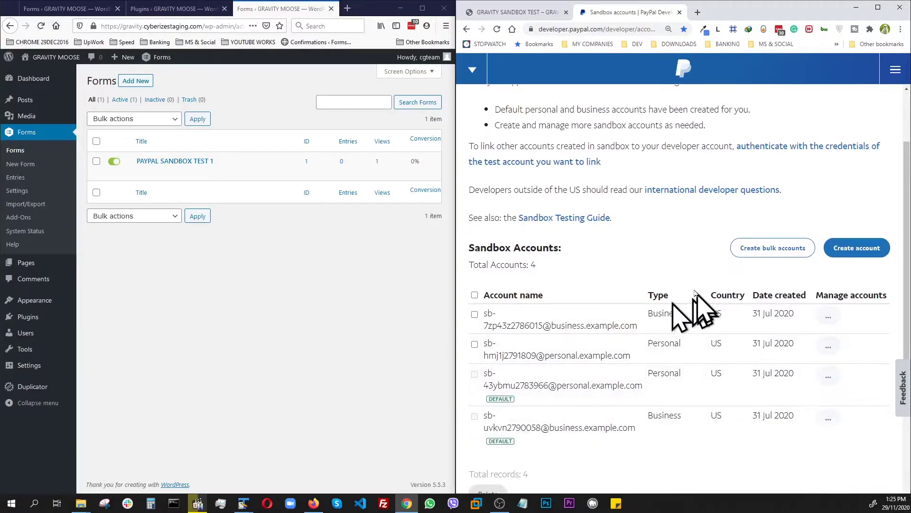
{"action": "scroll", "coordinate": [657, 268], "scroll_direction": "up", "scroll_amount": 2}
{"action": "scroll", "coordinate": [593, 283], "scroll_direction": "down", "scroll_amount": 3}
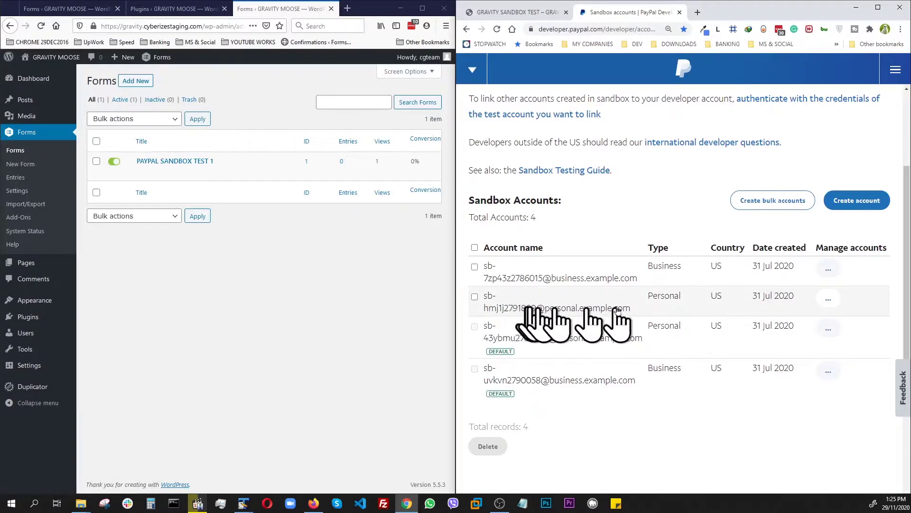
{"action": "left_click", "coordinate": [829, 269]}
{"action": "left_click", "coordinate": [821, 295]}
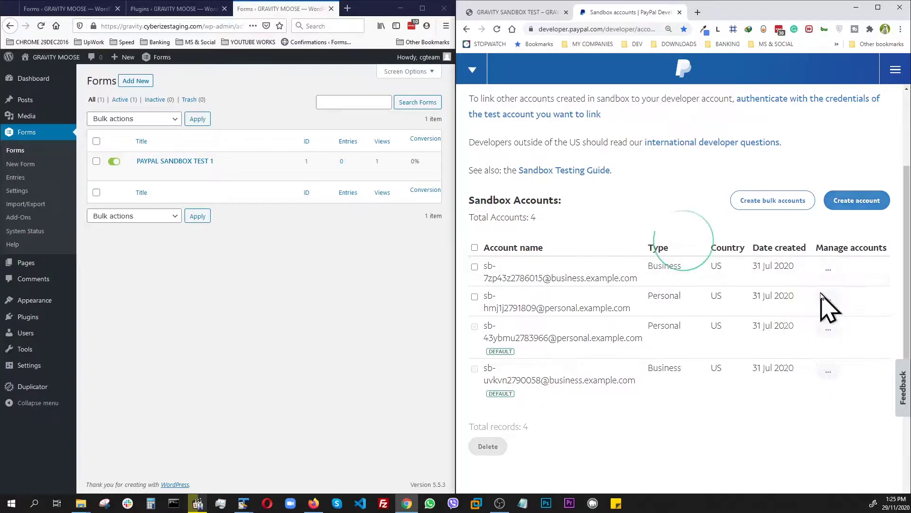
{"action": "left_click", "coordinate": [829, 369]}
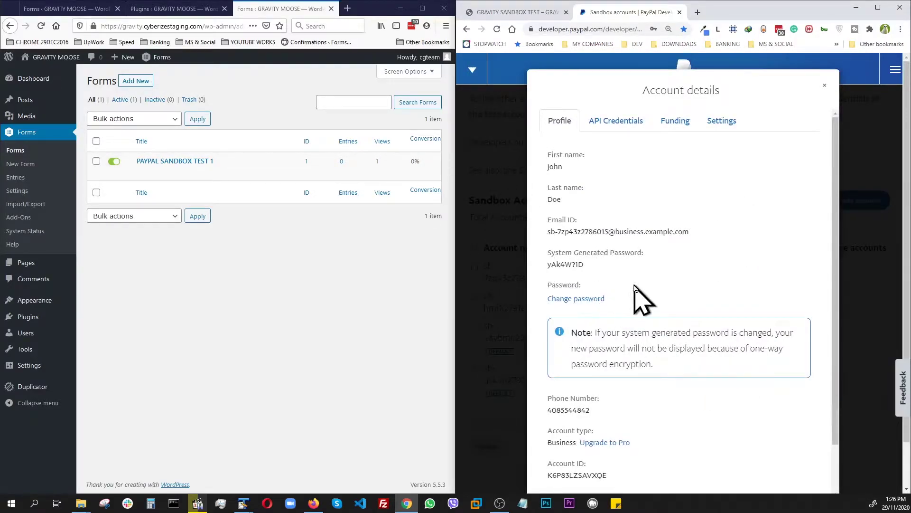
Step: Open the form's PayPal feed settings and set the mode to Test
{"action": "left_click", "coordinate": [220, 260]}
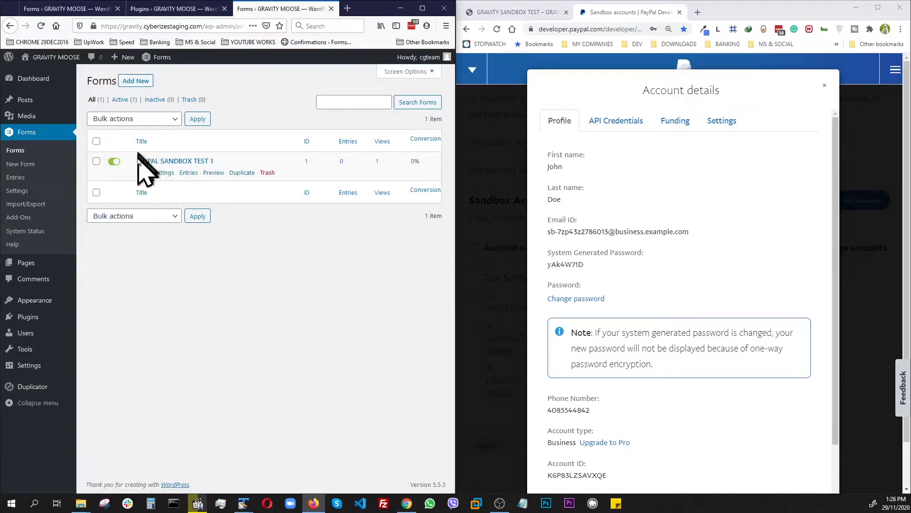
{"action": "mouse_move", "coordinate": [169, 176]}
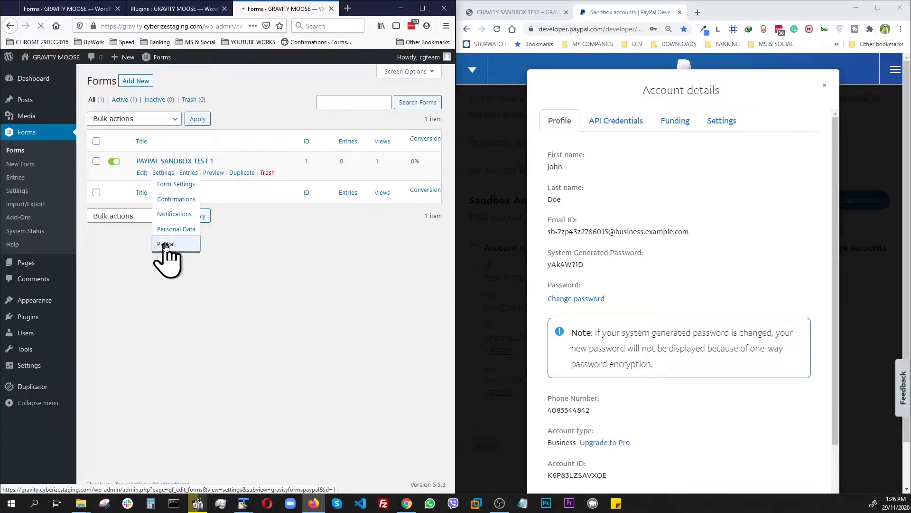
{"action": "left_click", "coordinate": [166, 244]}
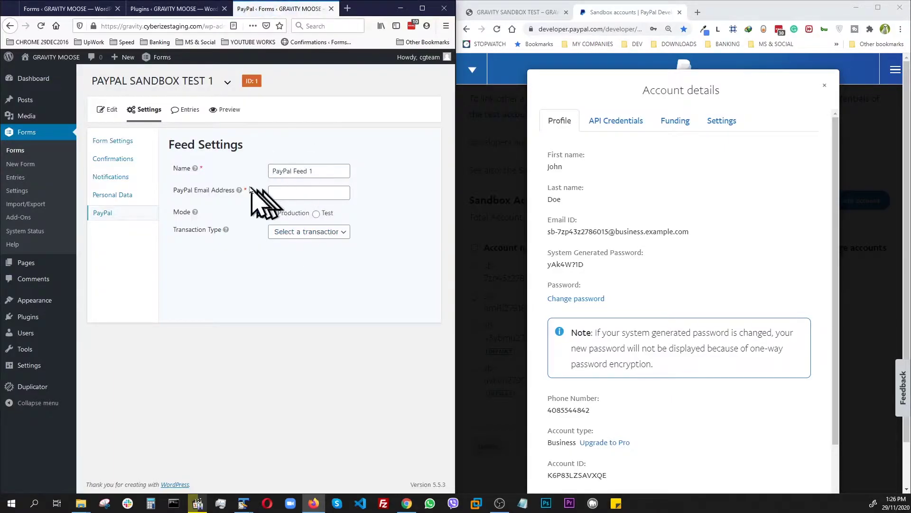
{"action": "left_click", "coordinate": [306, 191]}
{"action": "left_click", "coordinate": [316, 214]}
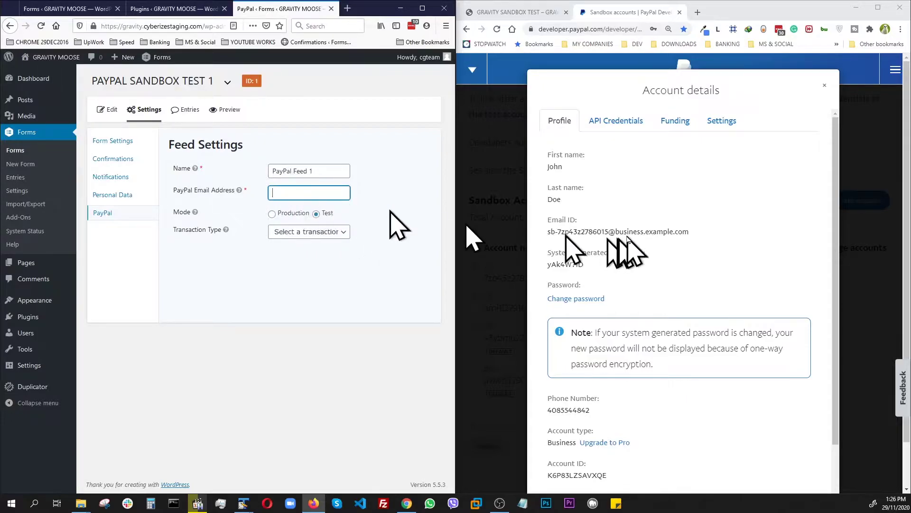
Step: Copy the sandbox business account's e-mail into the feed's PayPal Email Address field
{"action": "left_click", "coordinate": [549, 236]}
{"action": "left_click_drag", "start_coordinate": [548, 235], "coordinate": [689, 235]}
{"action": "right_click", "coordinate": [679, 233]}
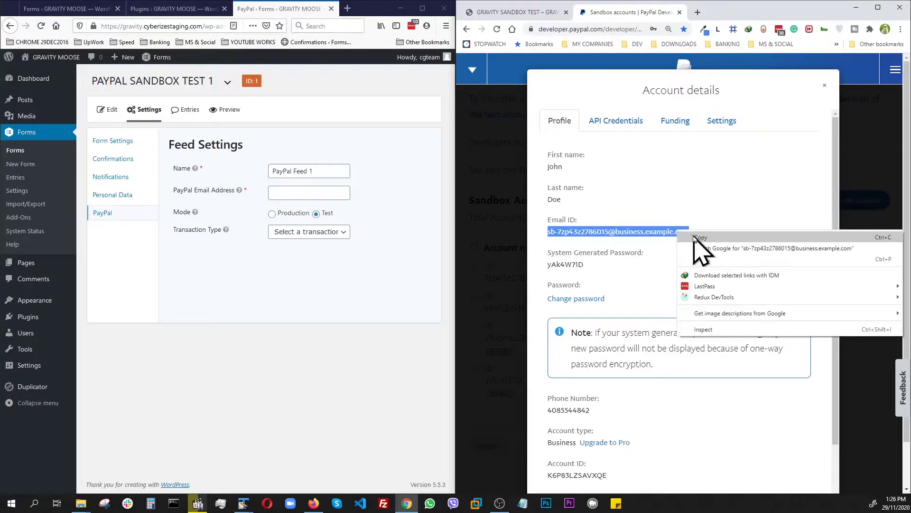
{"action": "left_click", "coordinate": [700, 237]}
{"action": "left_click", "coordinate": [293, 192]}
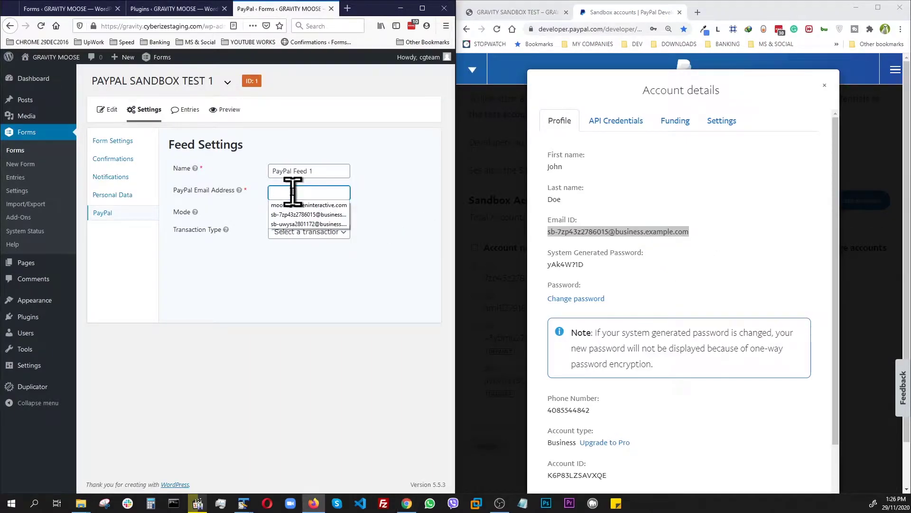
{"action": "right_click", "coordinate": [292, 192]}
{"action": "left_click", "coordinate": [335, 230]}
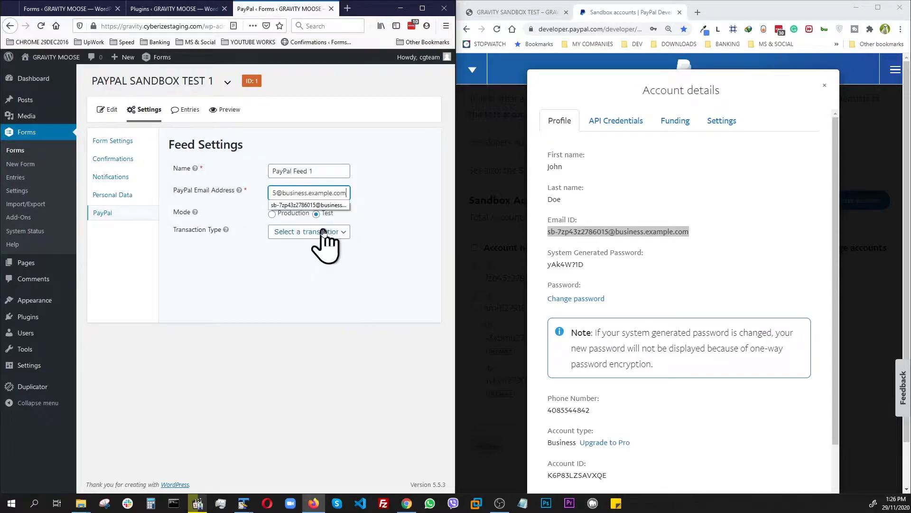
{"action": "left_click", "coordinate": [389, 247]}
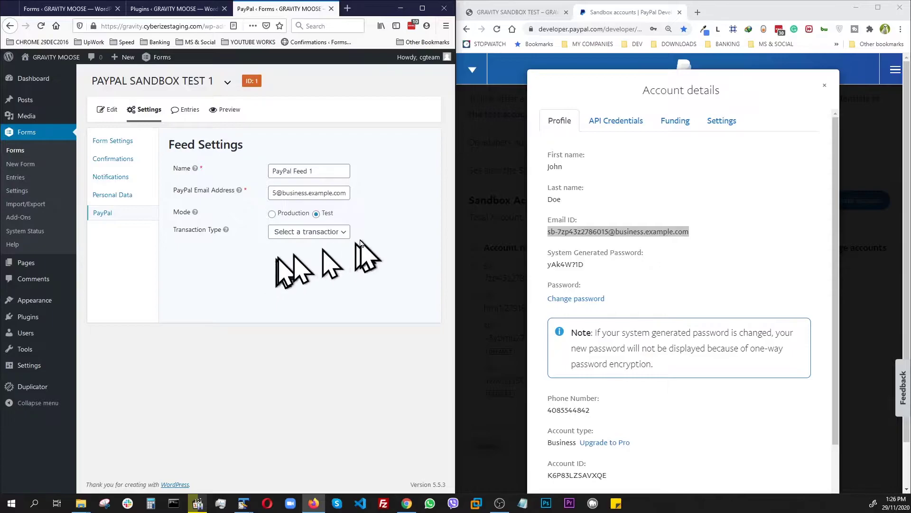
{"action": "left_click", "coordinate": [343, 233]}
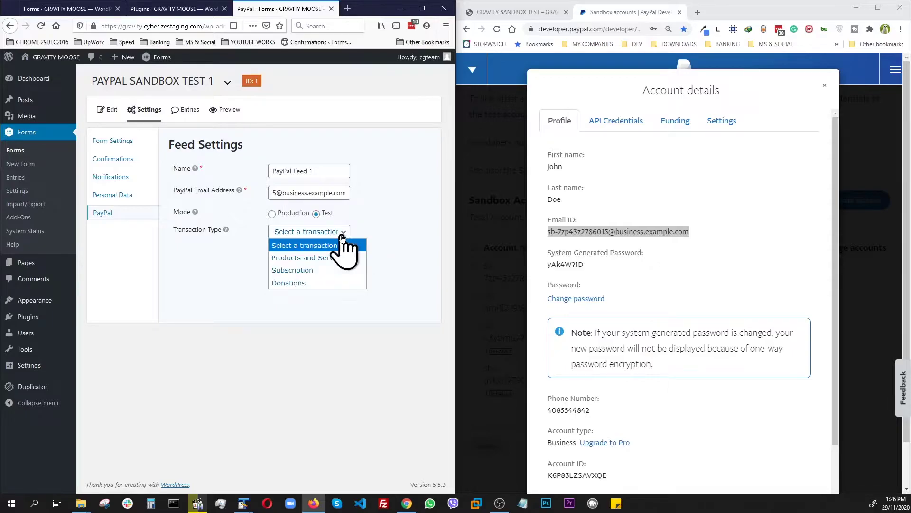
Step: Set transaction type to Products and Services with Form Total as the payment amount
{"action": "left_click", "coordinate": [327, 259]}
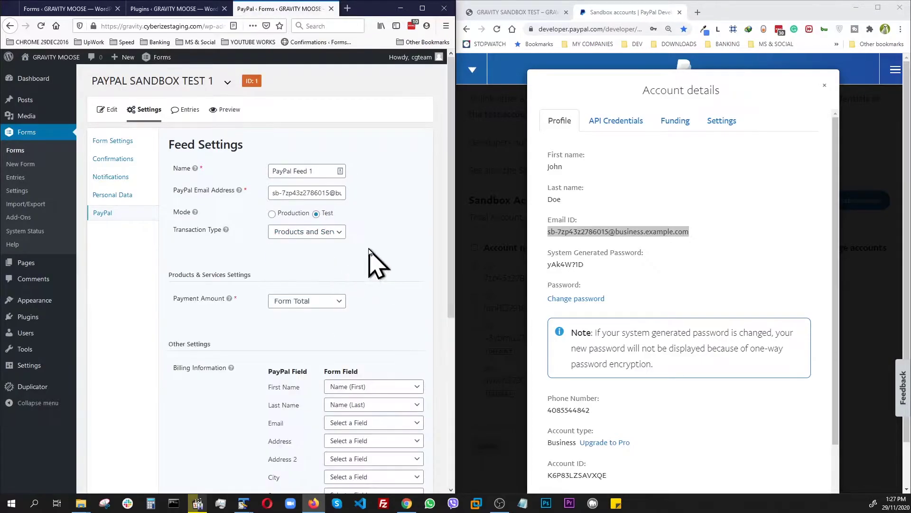
{"action": "left_click_drag", "start_coordinate": [451, 280], "coordinate": [583, 283]}
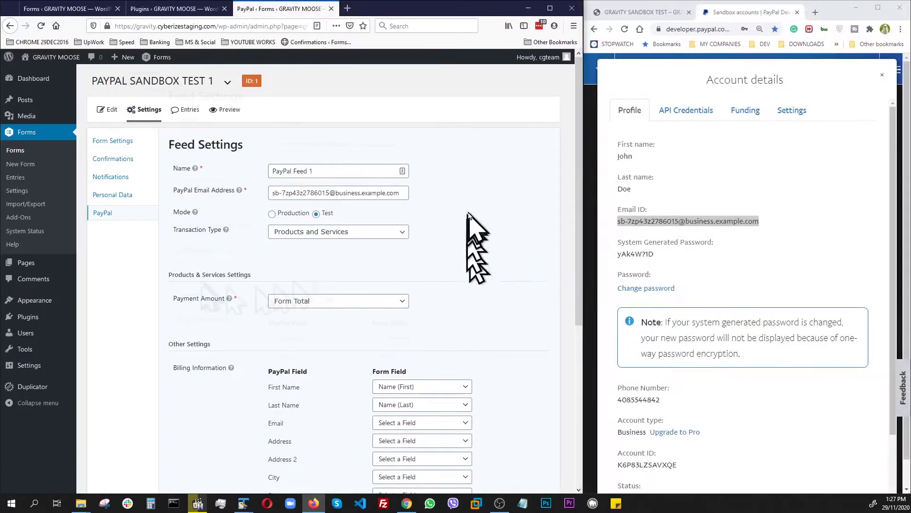
{"action": "scroll", "coordinate": [332, 261], "scroll_direction": "down", "scroll_amount": 2}
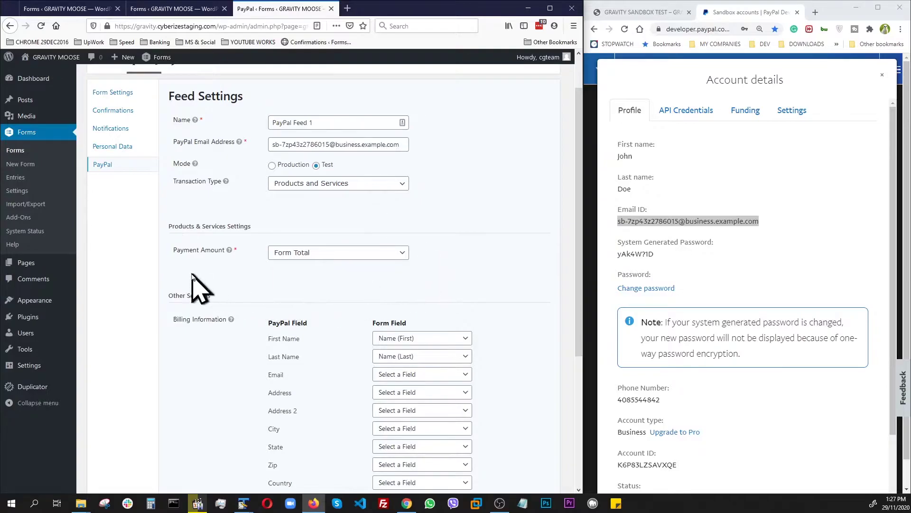
{"action": "left_click", "coordinate": [397, 254]}
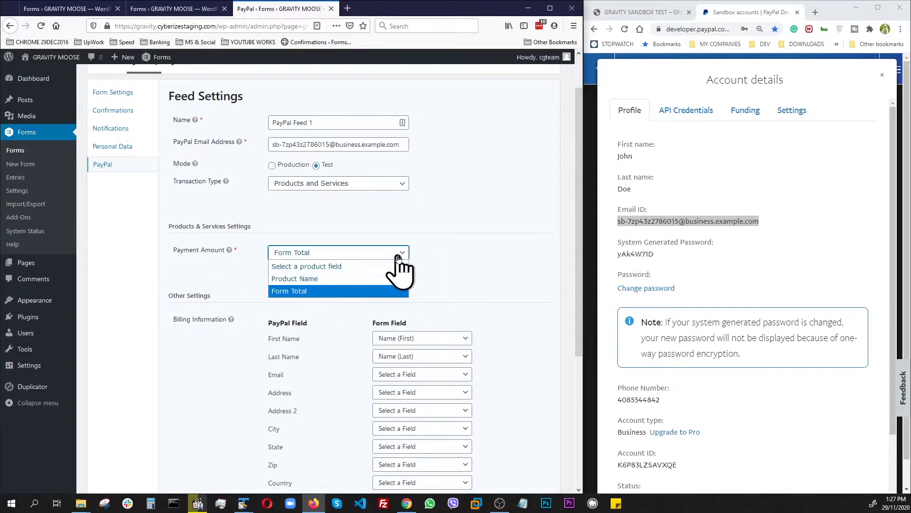
{"action": "left_click", "coordinate": [454, 251]}
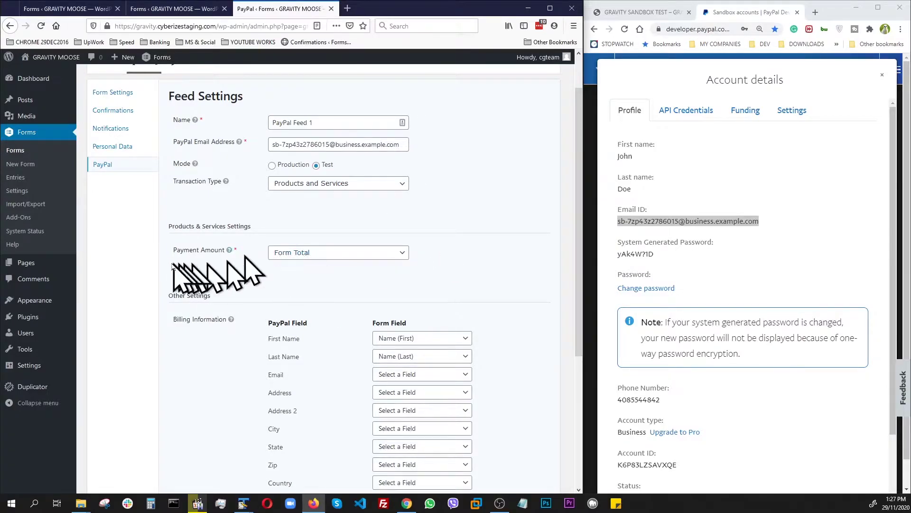
Step: Return to the PayPal feed tab and click Update Settings
{"action": "left_click", "coordinate": [169, 9]}
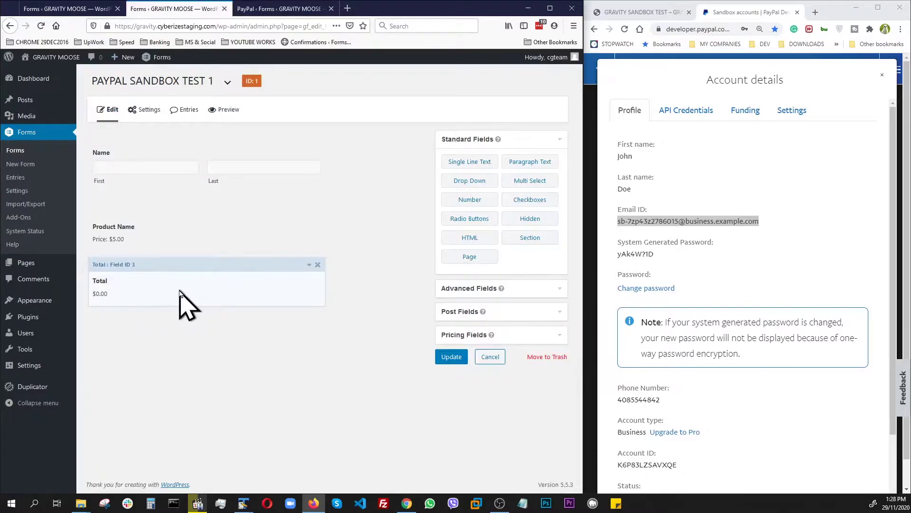
{"action": "key", "text": "ctrl+Tab"}
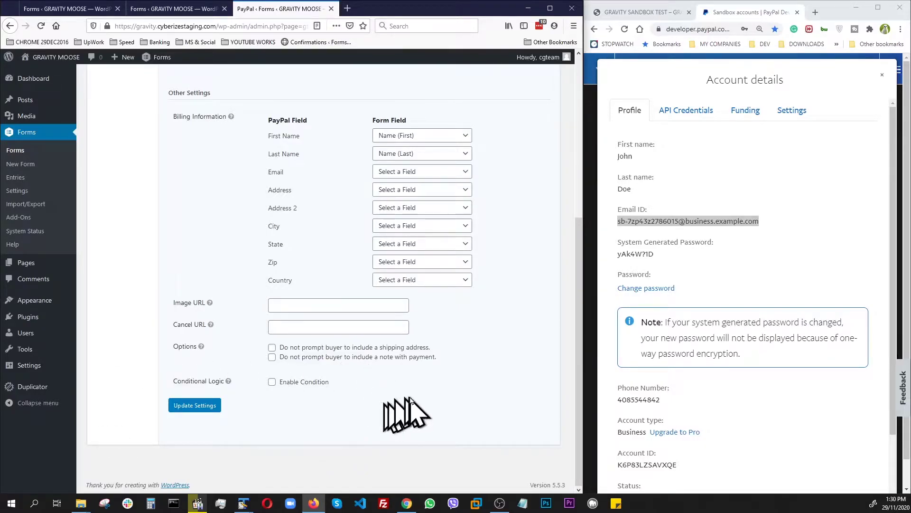
{"action": "scroll", "coordinate": [428, 332], "scroll_direction": "up", "scroll_amount": 3}
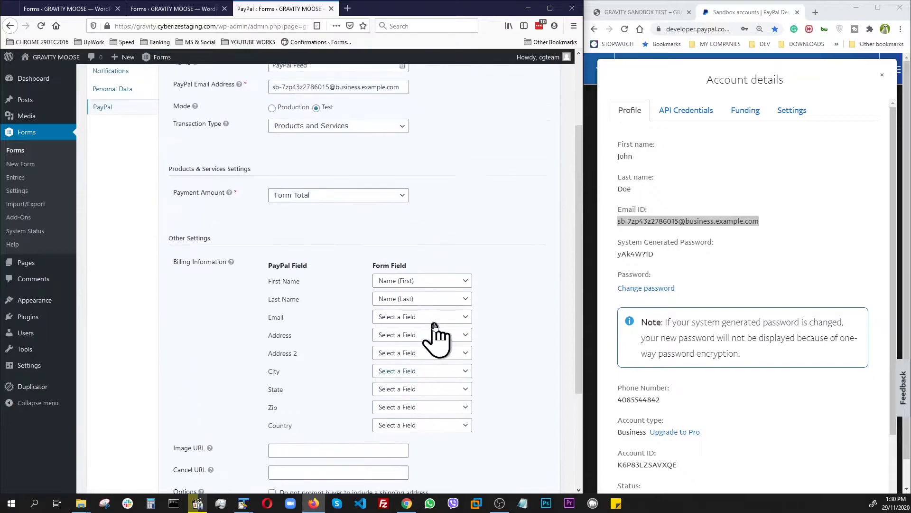
{"action": "scroll", "coordinate": [434, 327], "scroll_direction": "down", "scroll_amount": 3}
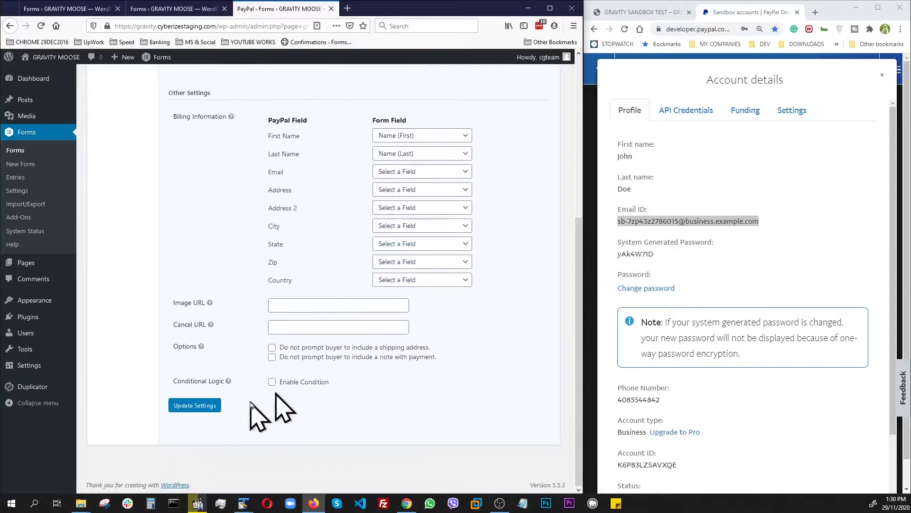
{"action": "left_click", "coordinate": [193, 406]}
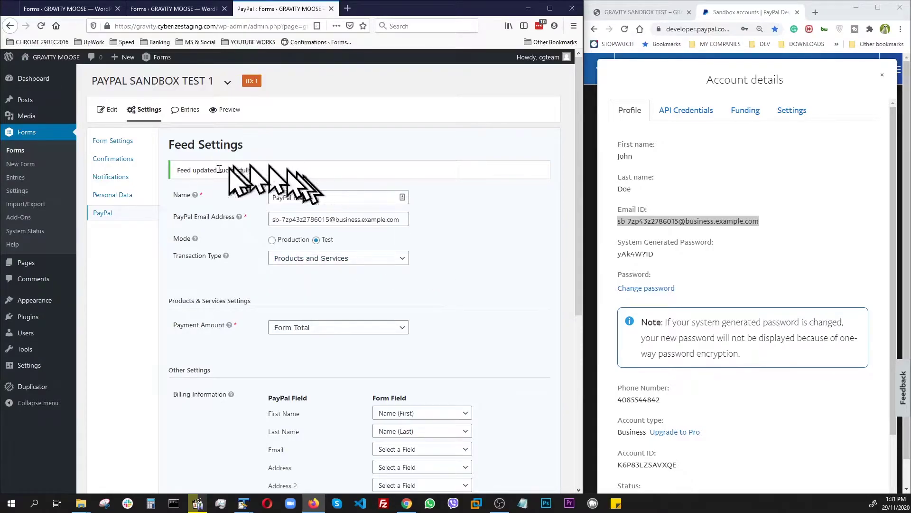
Step: Tick the IPN confirmation in Gravity Forms' PayPal add-on settings and save them
{"action": "left_click", "coordinate": [15, 192]}
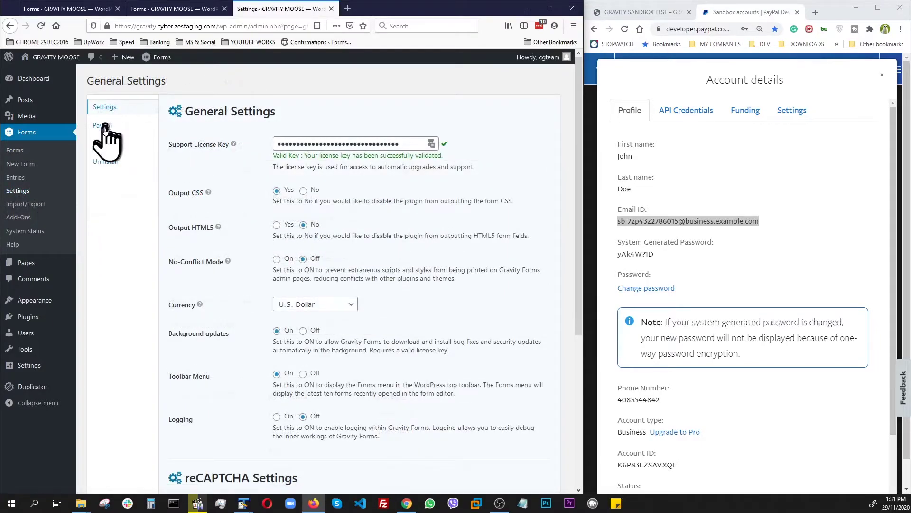
{"action": "left_click", "coordinate": [102, 126]}
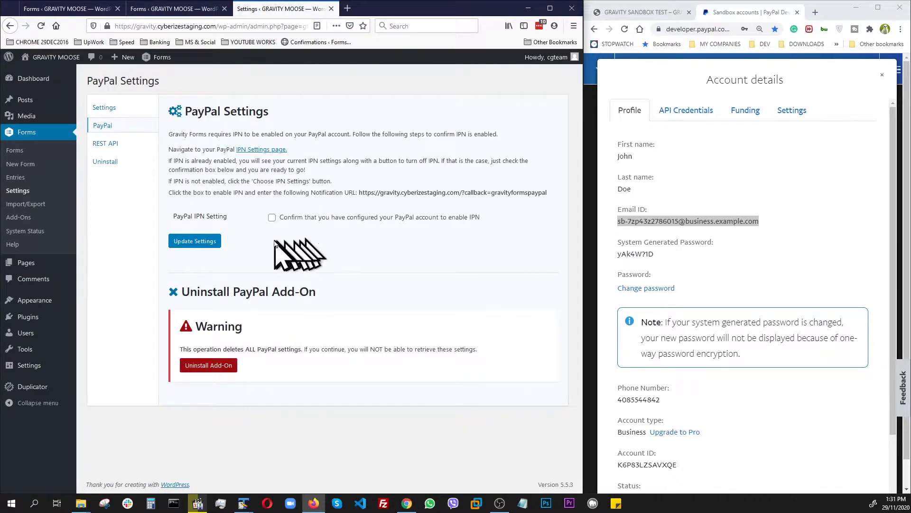
{"action": "left_click", "coordinate": [272, 218]}
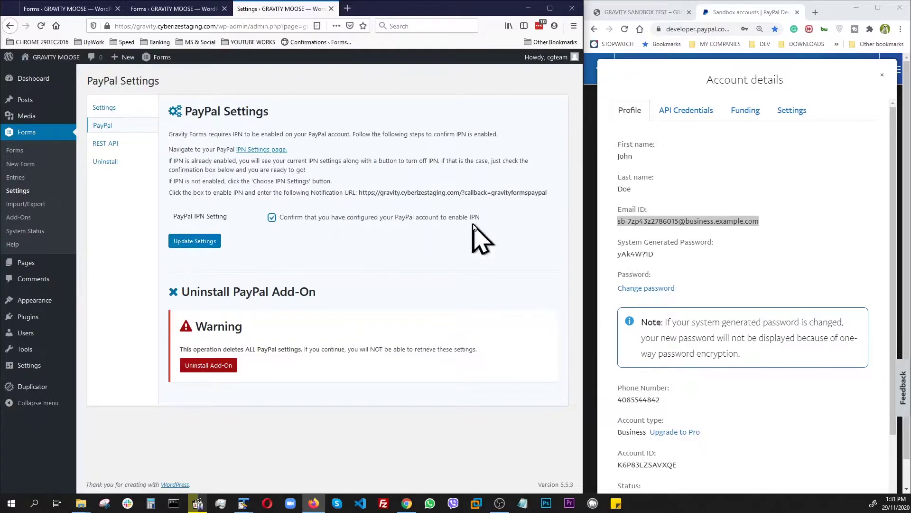
{"action": "left_click", "coordinate": [187, 242]}
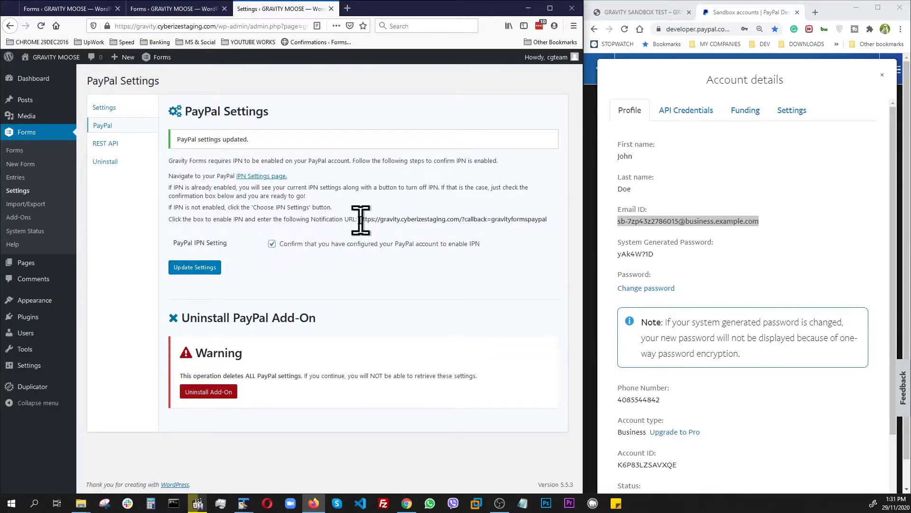
Step: Select the Gravity Forms notification URL and resize the PayPal Developer window beside it
{"action": "left_click_drag", "start_coordinate": [360, 219], "coordinate": [548, 227]}
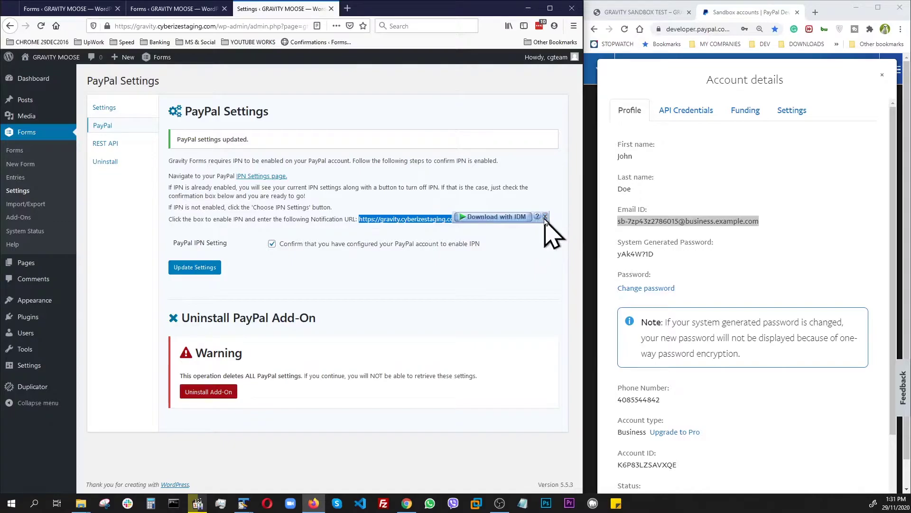
{"action": "left_click", "coordinate": [546, 216]}
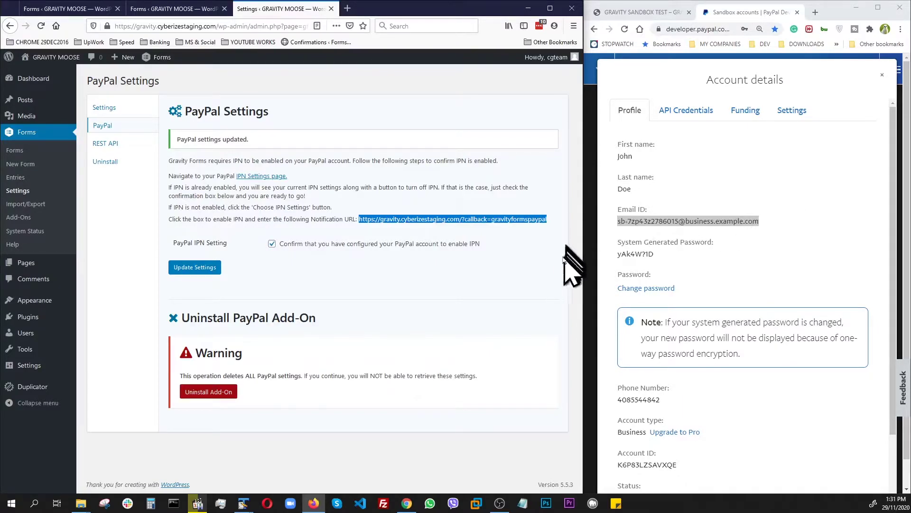
{"action": "left_click_drag", "start_coordinate": [576, 269], "coordinate": [417, 269]}
Step: Show the sandbox accounts list and open the PayPal sandbox site in a new tab
{"action": "left_click", "coordinate": [467, 232]}
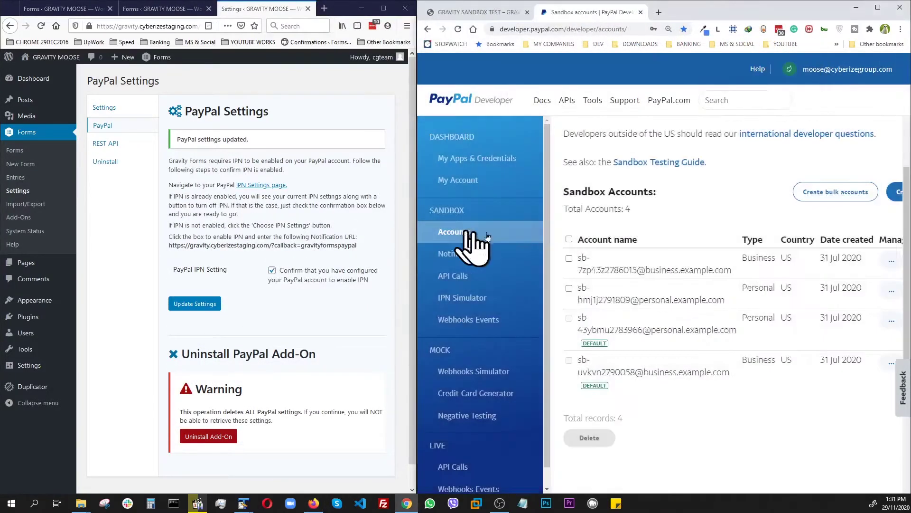
{"action": "scroll", "coordinate": [704, 285], "scroll_direction": "down", "scroll_amount": 5}
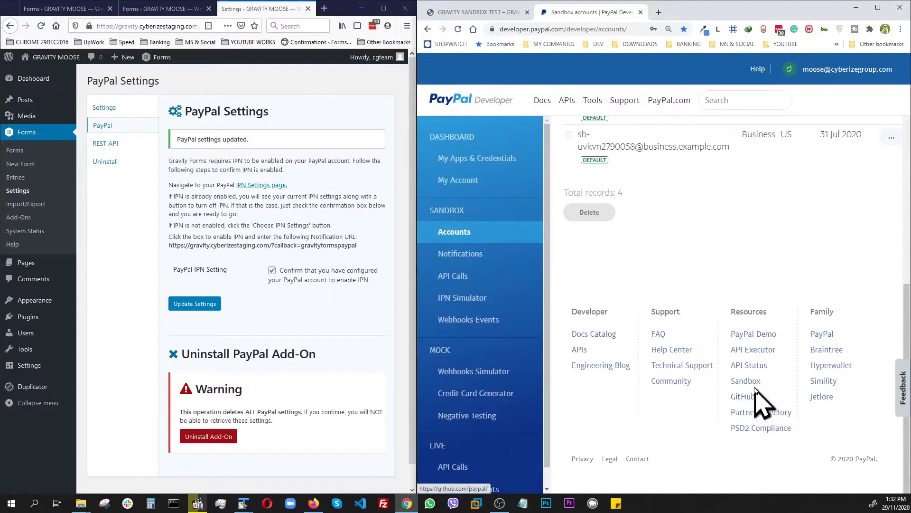
{"action": "left_click", "coordinate": [746, 381]}
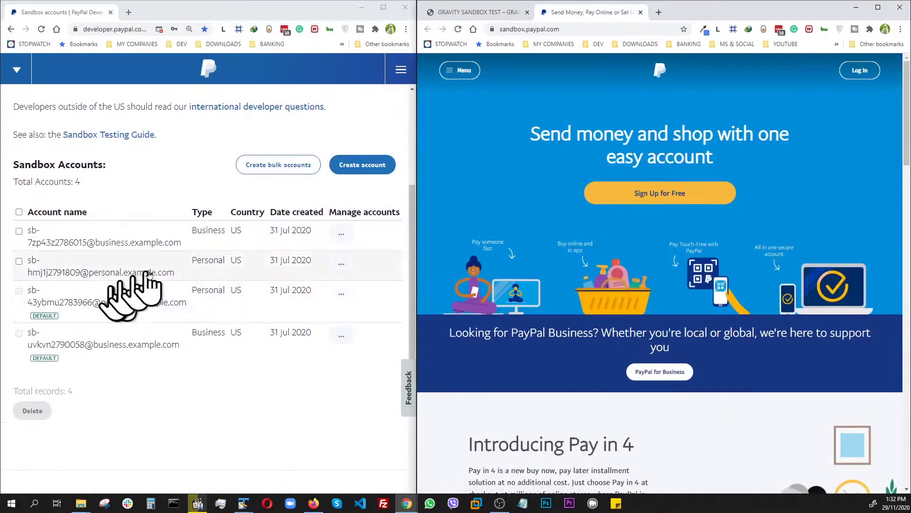
Step: Log in to PayPal Sandbox with the business account's email and system password
{"action": "left_click", "coordinate": [341, 234]}
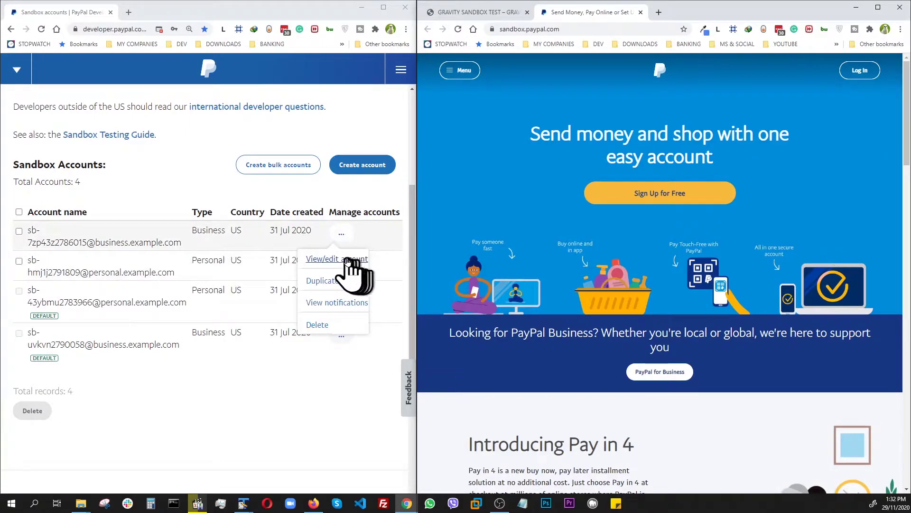
{"action": "left_click", "coordinate": [346, 259]}
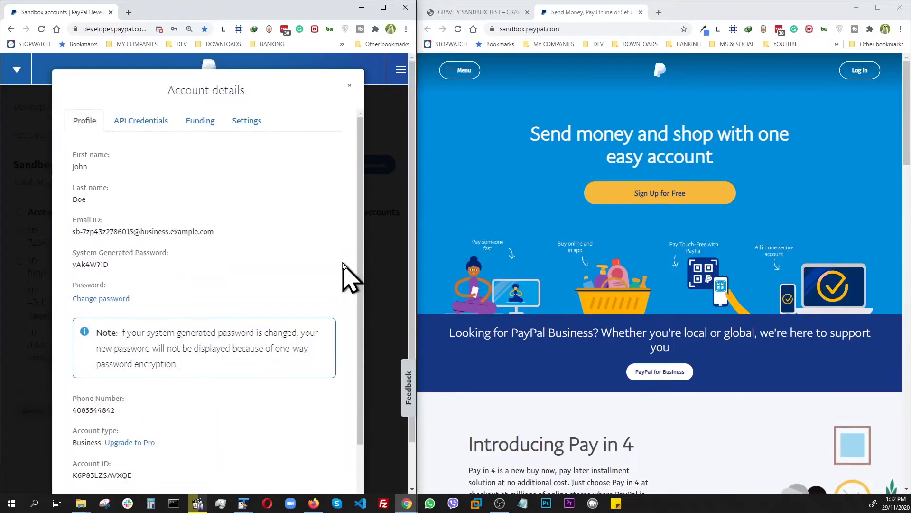
{"action": "left_click", "coordinate": [897, 64]}
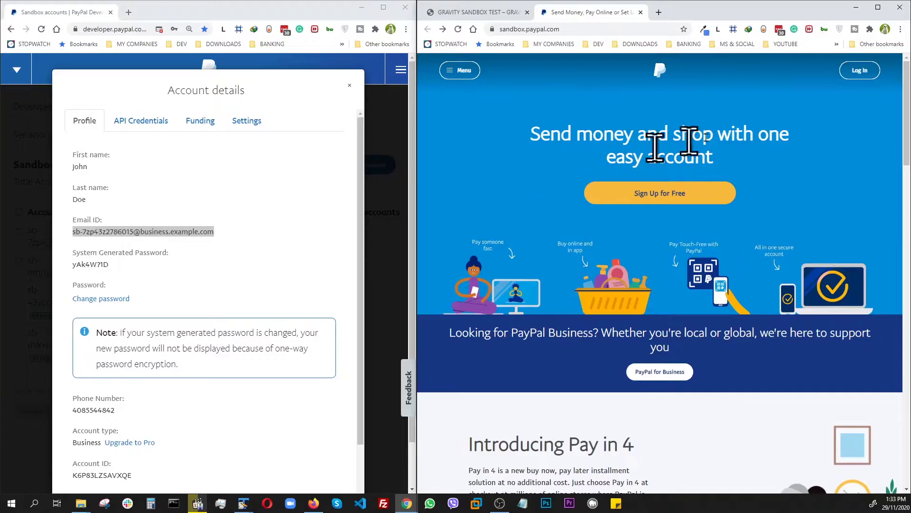
{"action": "left_click", "coordinate": [859, 72]}
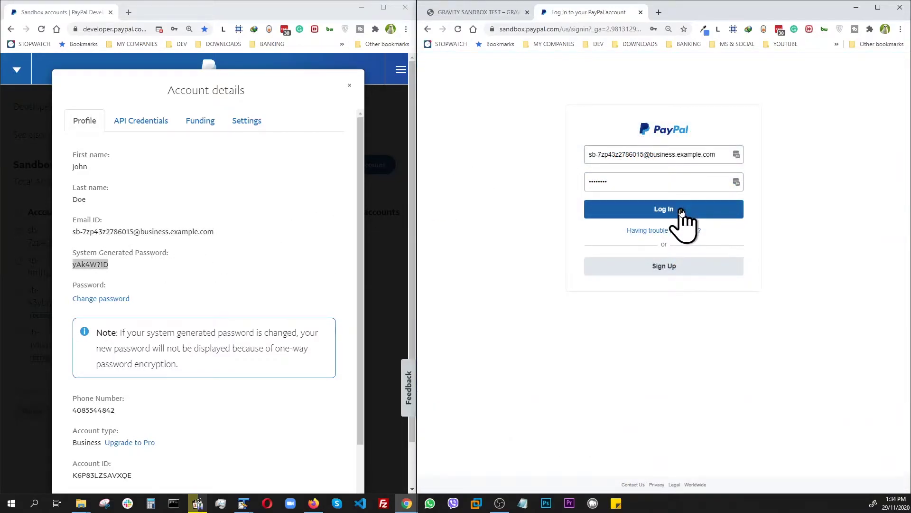
{"action": "left_click", "coordinate": [682, 210]}
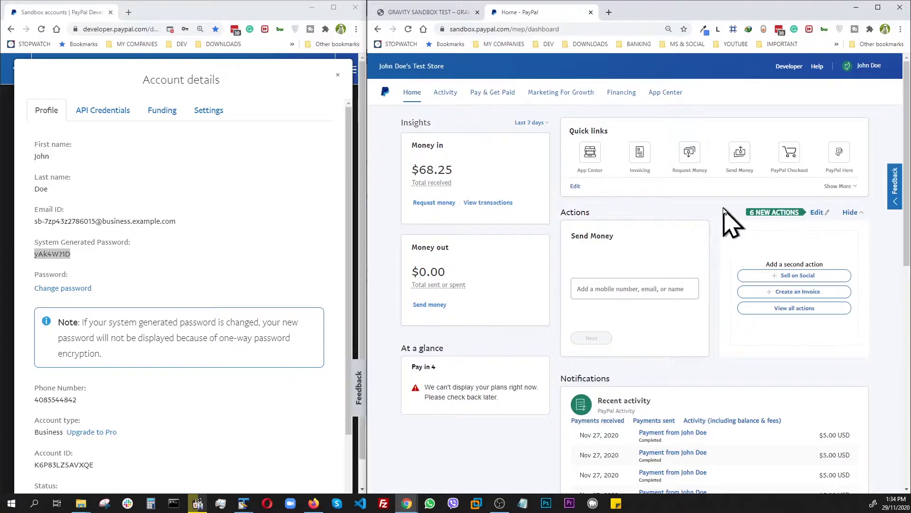
Step: Reach Account Settings > Notifications and start editing the Instant Payment Notification settings
{"action": "left_click", "coordinate": [864, 66]}
{"action": "scroll", "coordinate": [647, 208], "scroll_direction": "down", "scroll_amount": 3}
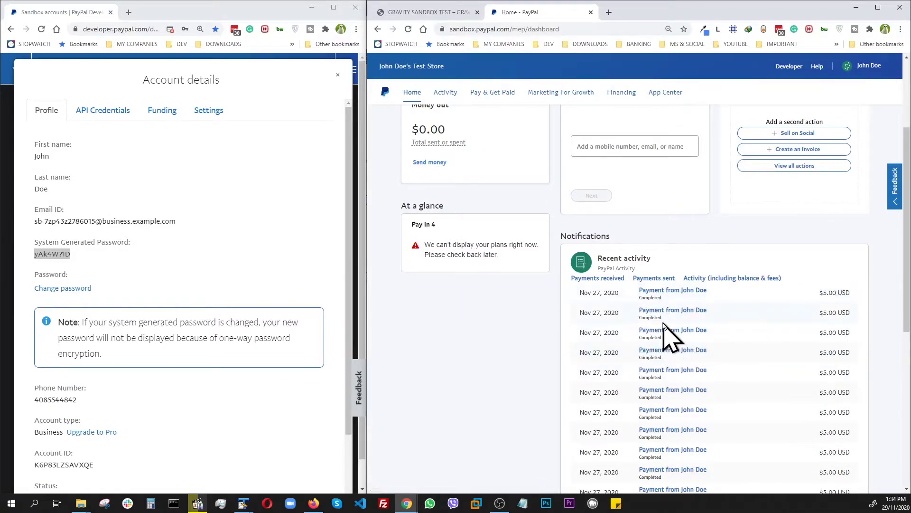
{"action": "scroll", "coordinate": [666, 333], "scroll_direction": "up", "scroll_amount": 3}
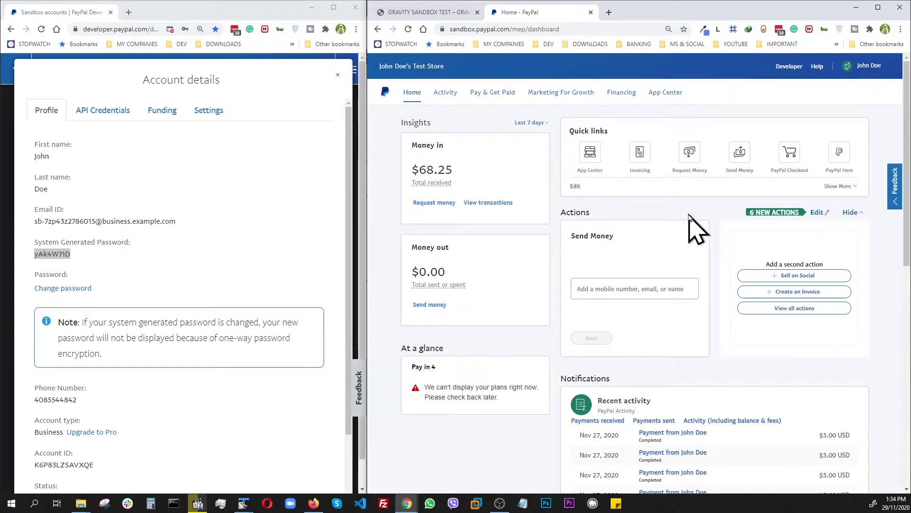
{"action": "left_click", "coordinate": [869, 66]}
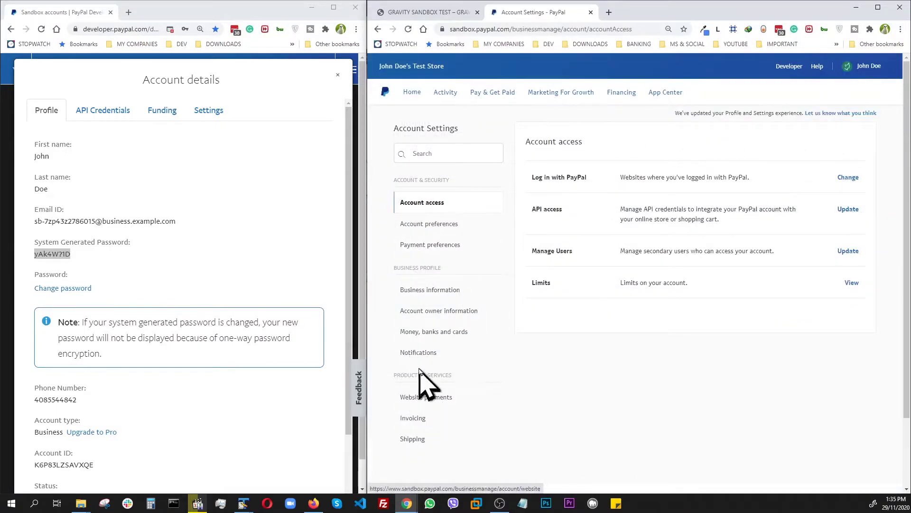
{"action": "left_click", "coordinate": [422, 352]}
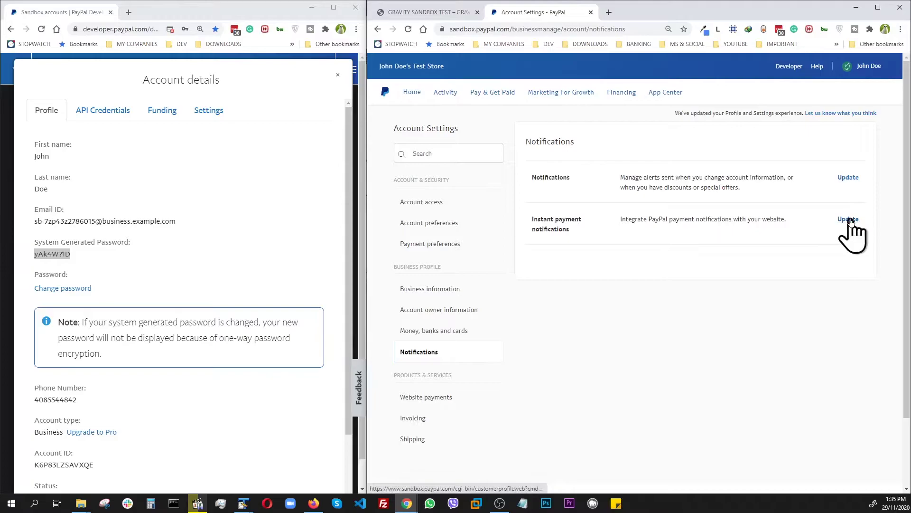
{"action": "left_click", "coordinate": [849, 220]}
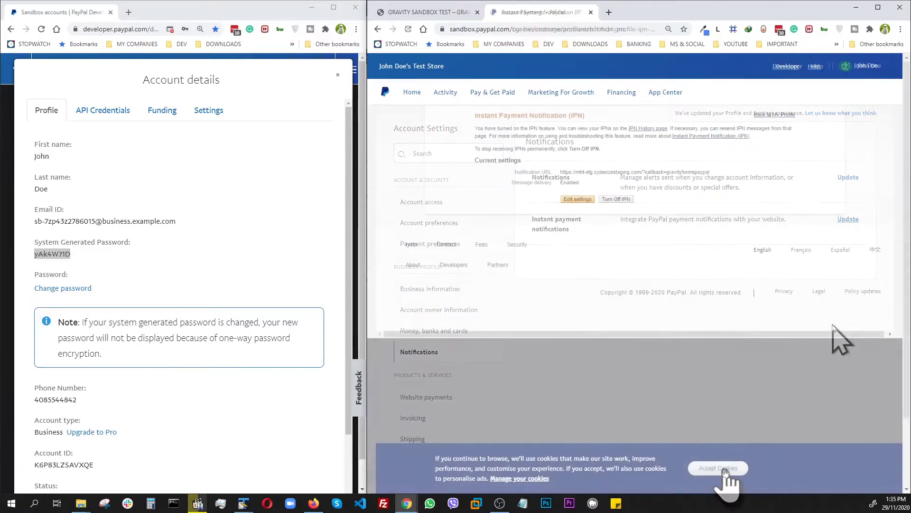
{"action": "left_click", "coordinate": [722, 479]}
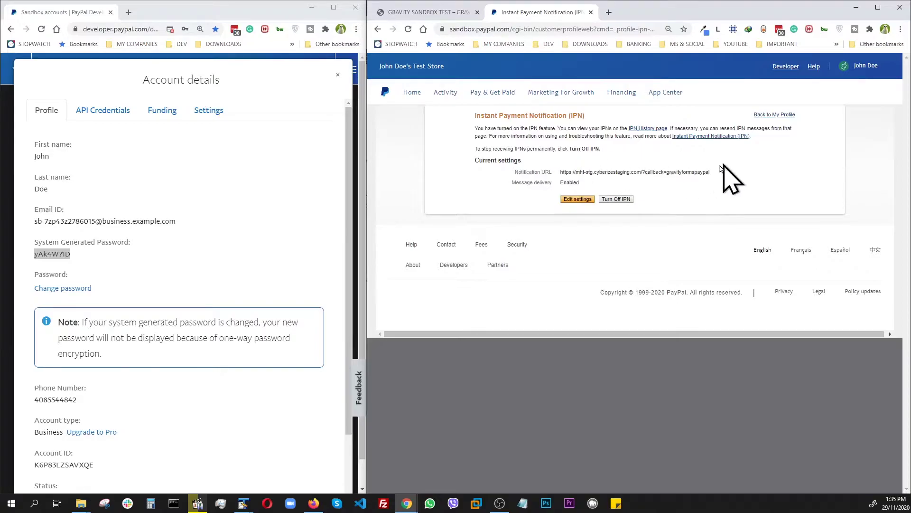
{"action": "left_click", "coordinate": [584, 201]}
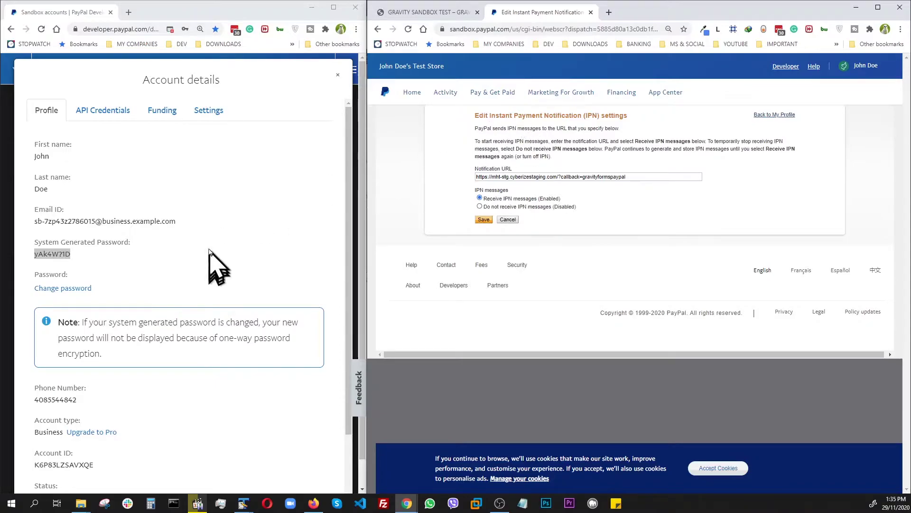
{"action": "key", "text": "alt+Tab"}
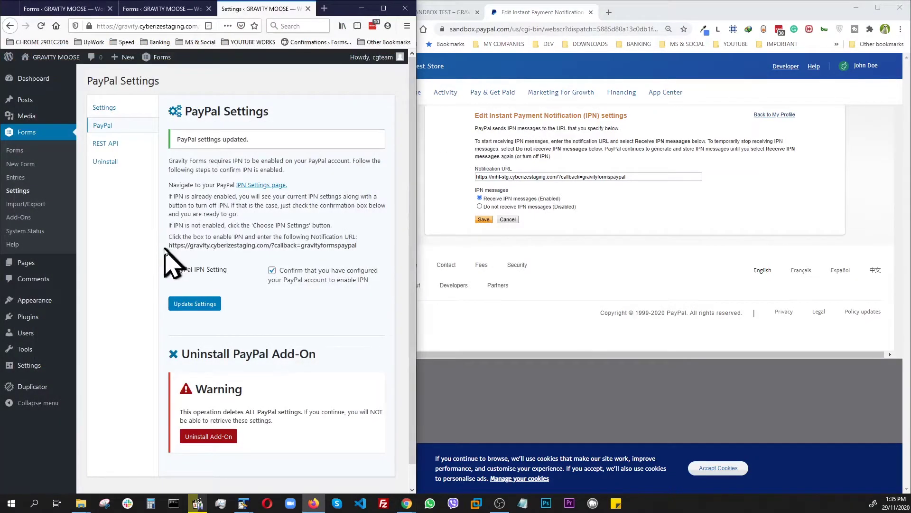
Step: Paste the gravityformspaypal callback URL into PayPal's Notification URL field and save the IPN settings
{"action": "left_click_drag", "start_coordinate": [170, 245], "coordinate": [357, 254]}
{"action": "right_click", "coordinate": [300, 245]}
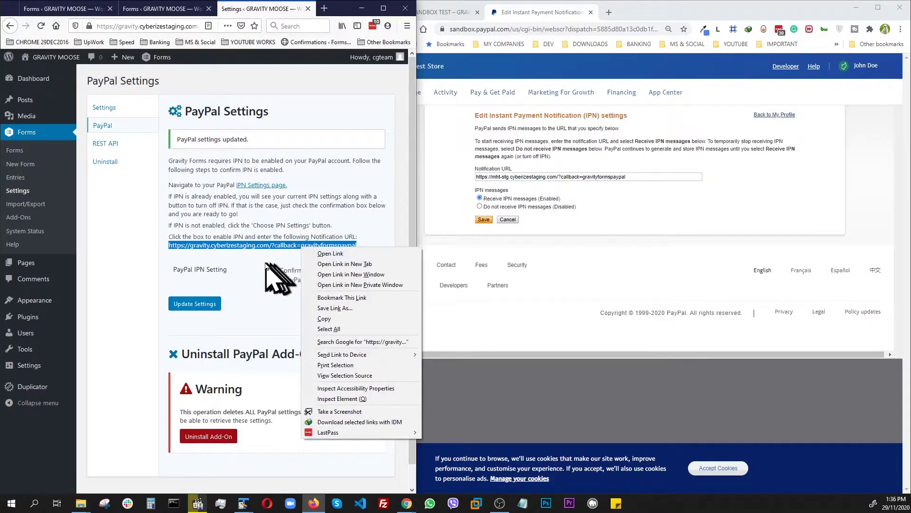
{"action": "left_click", "coordinate": [331, 319]}
{"action": "left_click", "coordinate": [635, 177]}
{"action": "key", "text": "ctrl+a"}
{"action": "key", "text": "ctrl+v"}
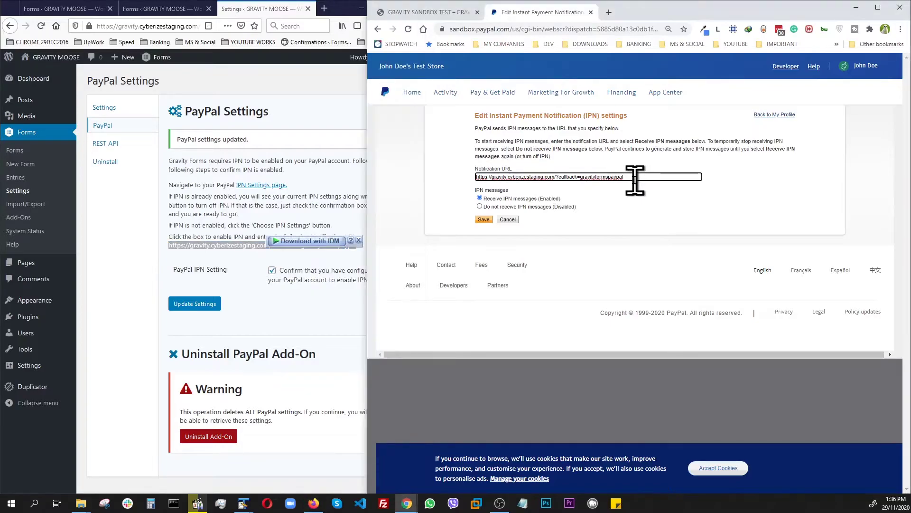
{"action": "left_click", "coordinate": [670, 207]}
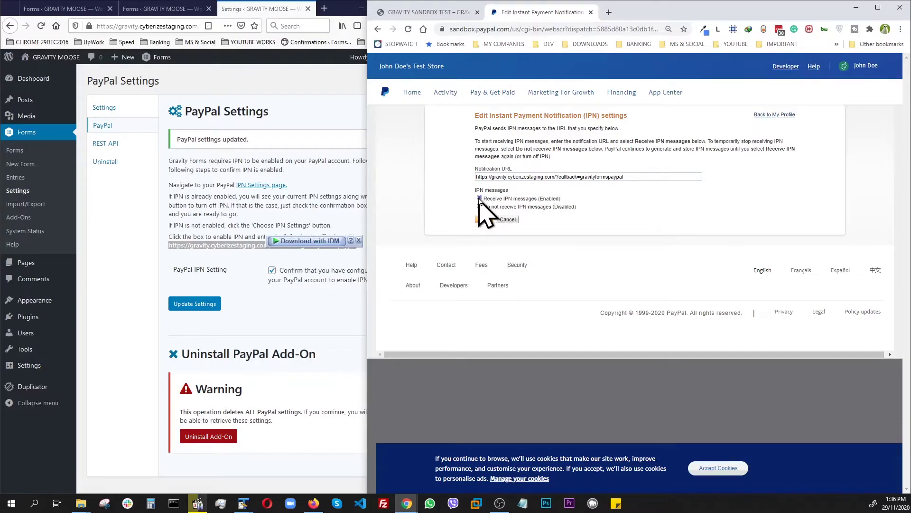
{"action": "left_click", "coordinate": [483, 219]}
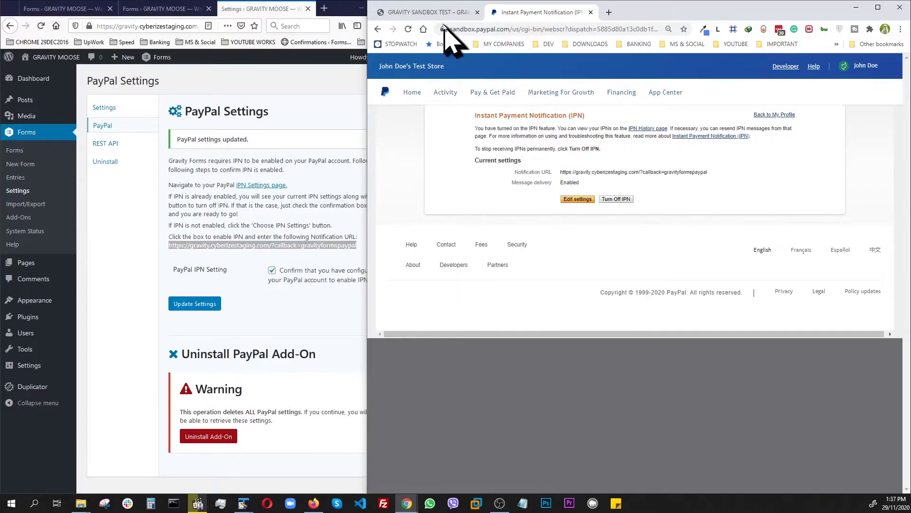
{"action": "left_click", "coordinate": [335, 172]}
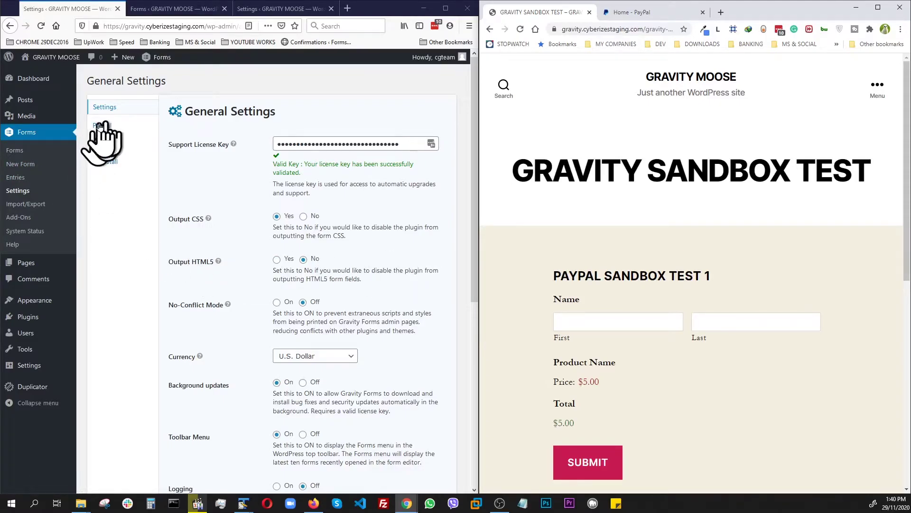
Step: Set Logging to On in Gravity Forms General Settings and save
{"action": "left_click", "coordinate": [19, 191]}
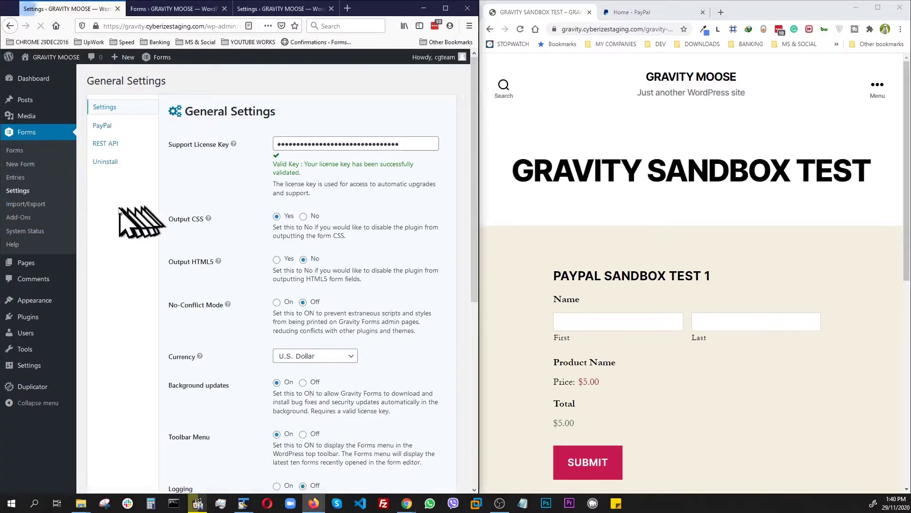
{"action": "scroll", "coordinate": [277, 184], "scroll_direction": "down", "scroll_amount": 6}
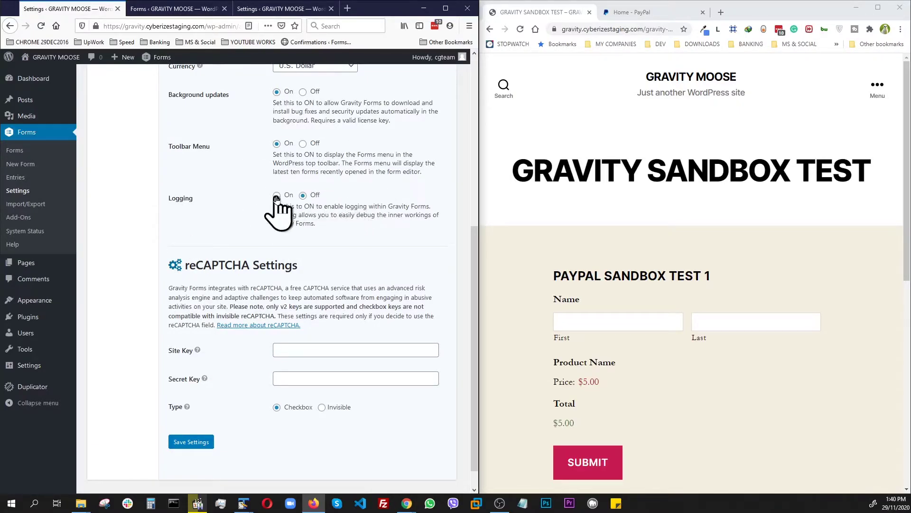
{"action": "left_click", "coordinate": [189, 442]}
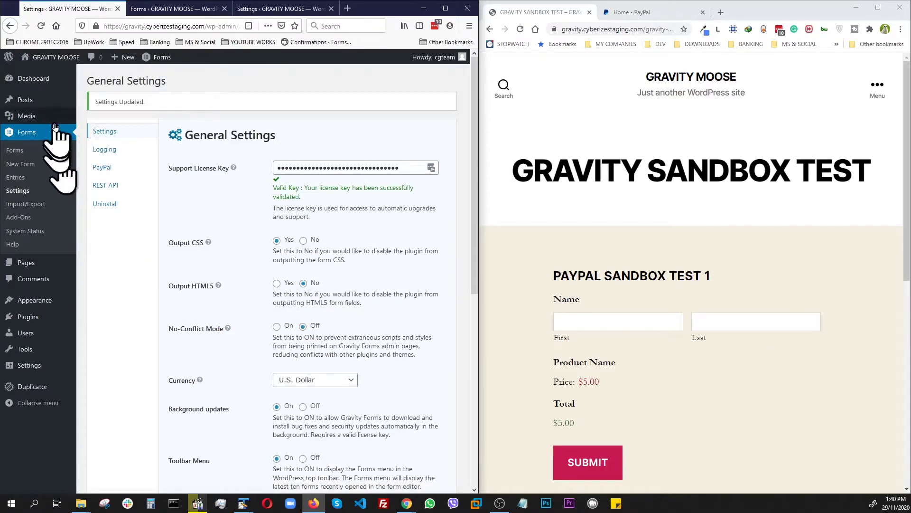
Step: Delete the Gravity Forms Core log file from the Logging settings
{"action": "left_click", "coordinate": [105, 150]}
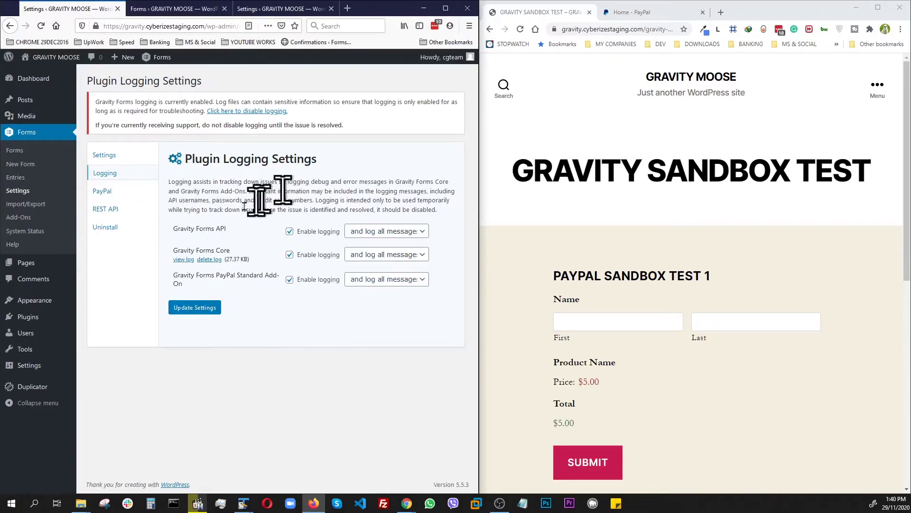
{"action": "left_click", "coordinate": [203, 260]}
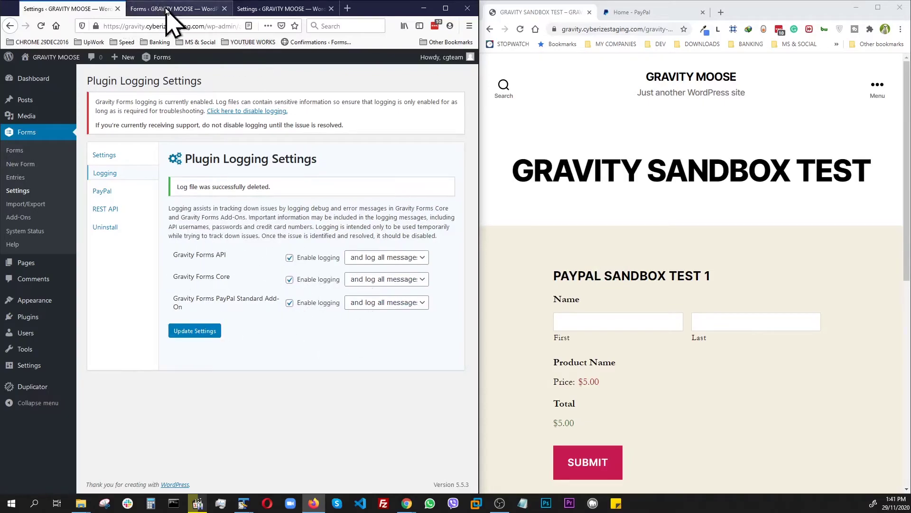
Step: Change the PAYPAL SANDBOX TEST 1 Product Name price from $5.00 to $25.00
{"action": "left_click", "coordinate": [625, 12]}
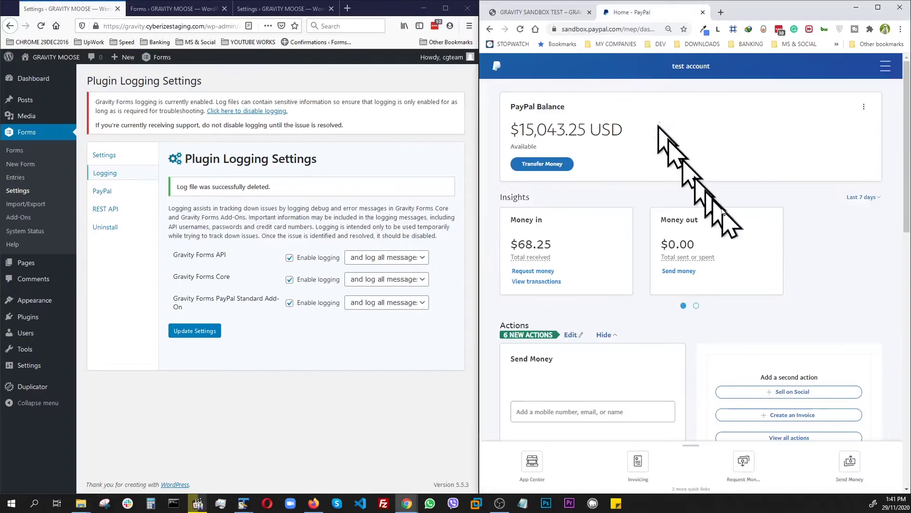
{"action": "scroll", "coordinate": [757, 278], "scroll_direction": "down", "scroll_amount": 6}
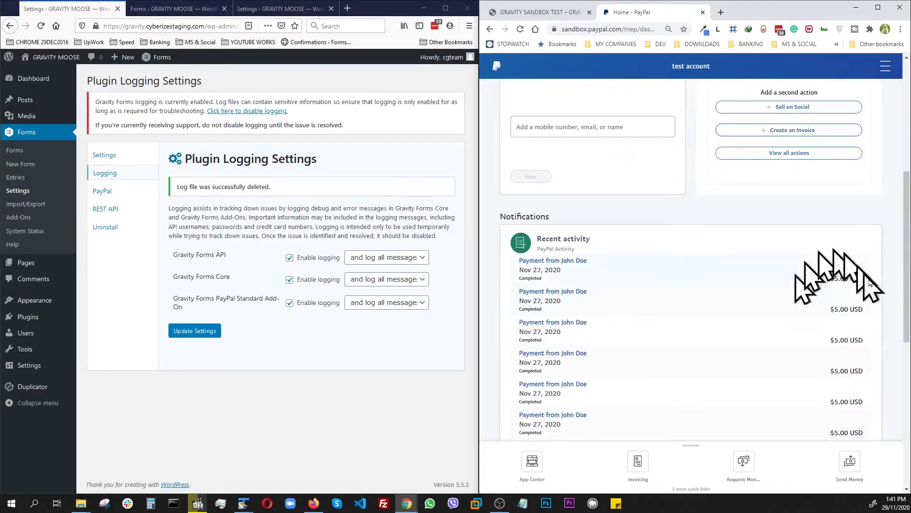
{"action": "scroll", "coordinate": [852, 304], "scroll_direction": "up", "scroll_amount": 6}
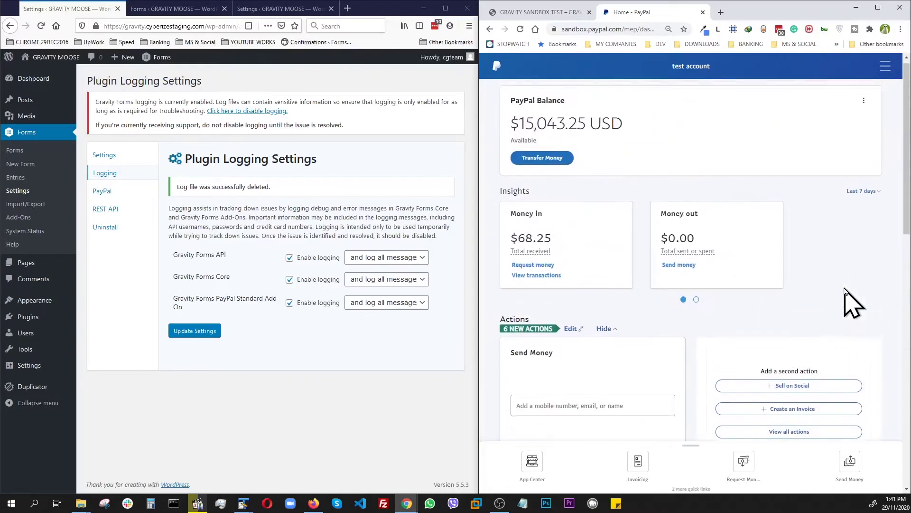
{"action": "left_click", "coordinate": [170, 10]}
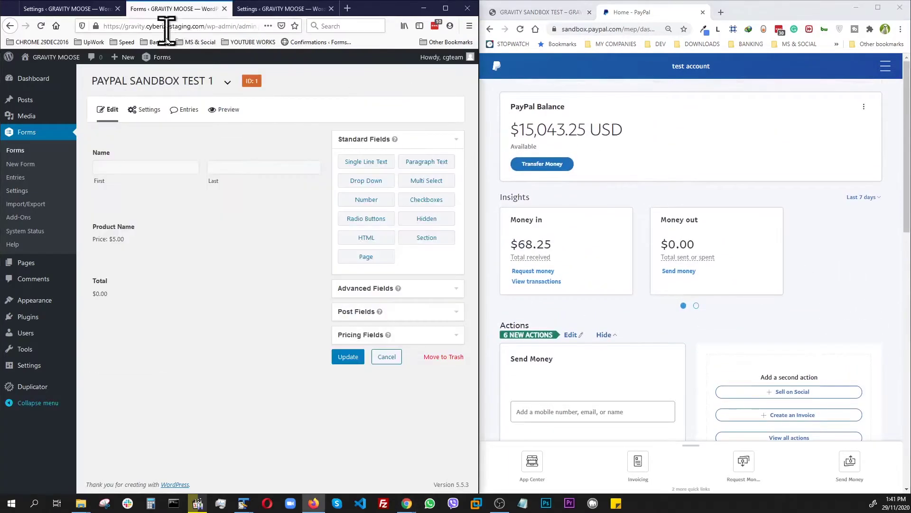
{"action": "left_click", "coordinate": [145, 222]}
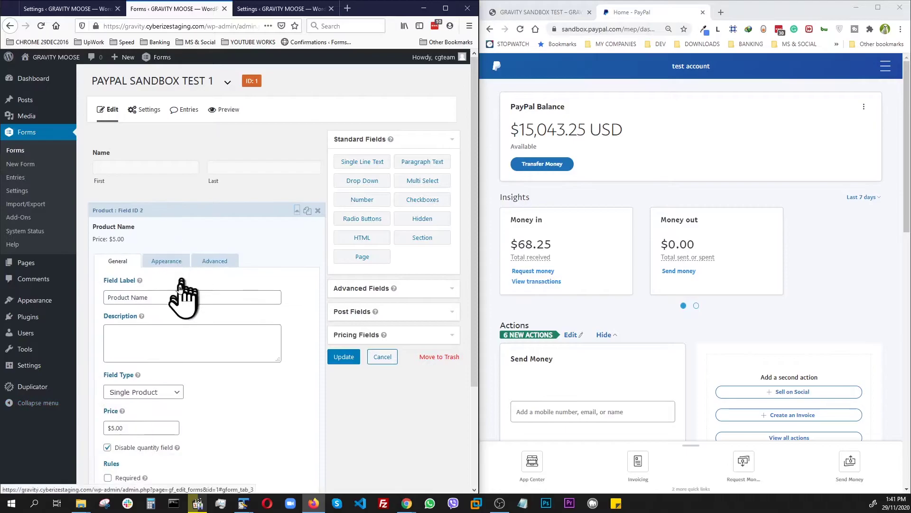
{"action": "left_click", "coordinate": [107, 428]}
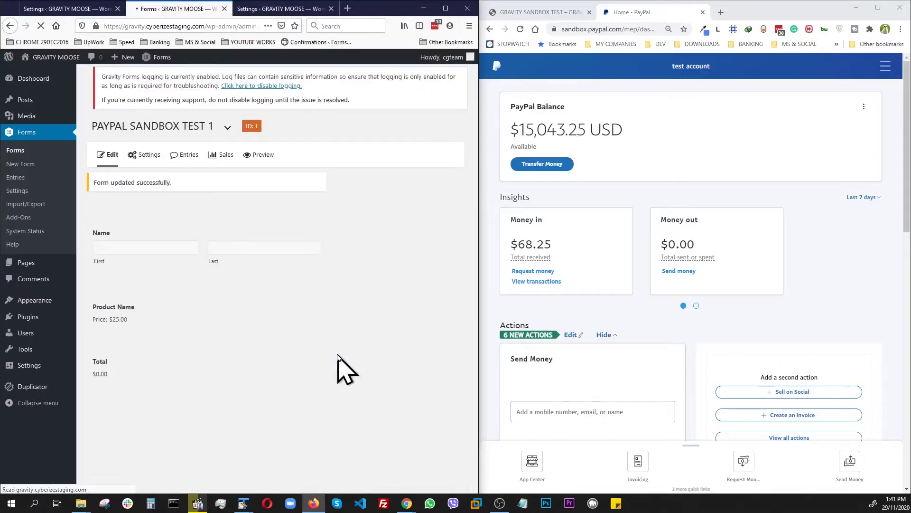
Step: Reload the live test form showing $25.00 and fill in the first and last name
{"action": "left_click", "coordinate": [541, 12]}
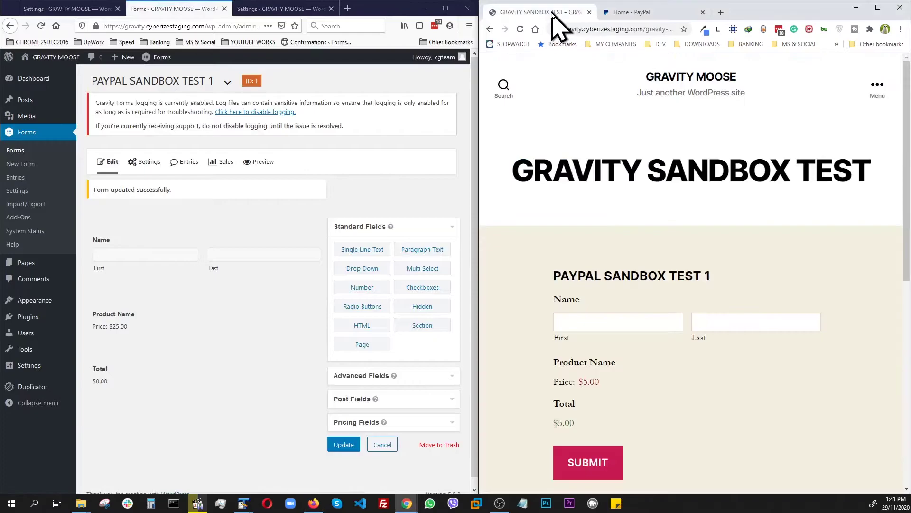
{"action": "left_click", "coordinate": [520, 30]}
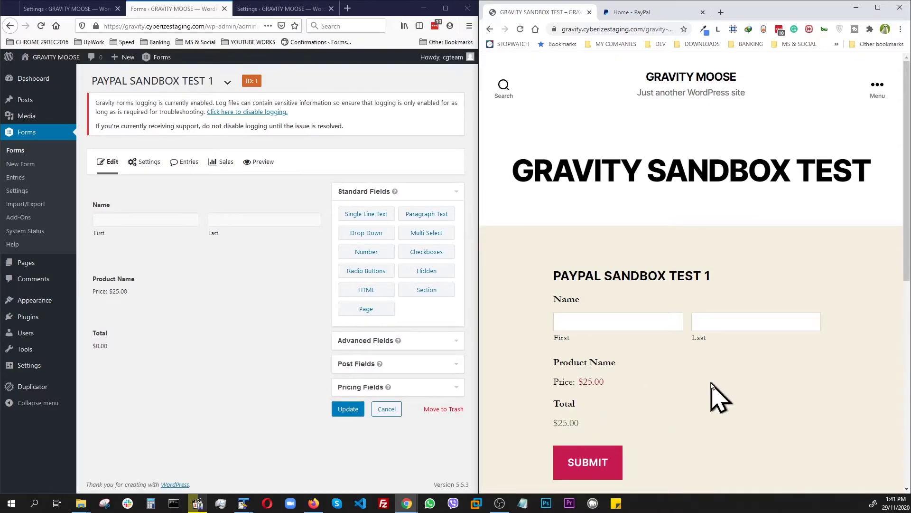
{"action": "left_click", "coordinate": [610, 319]}
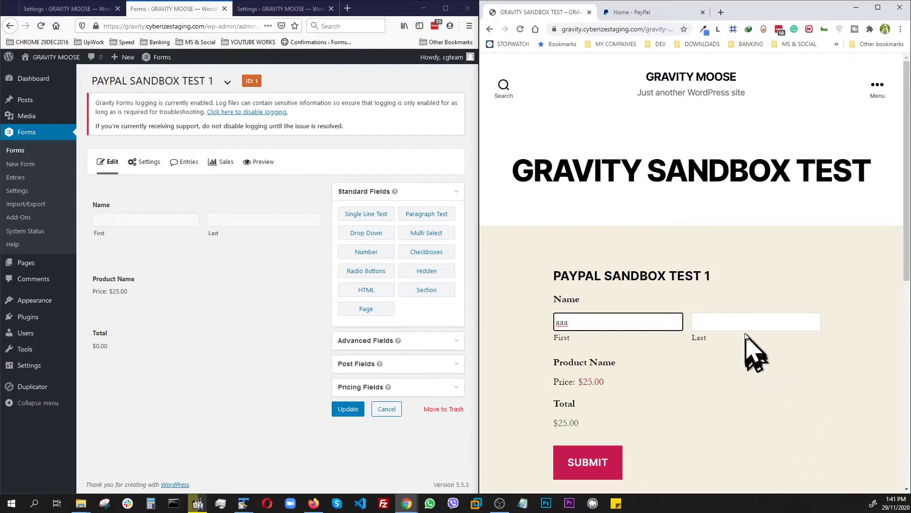
{"action": "left_click", "coordinate": [735, 315]}
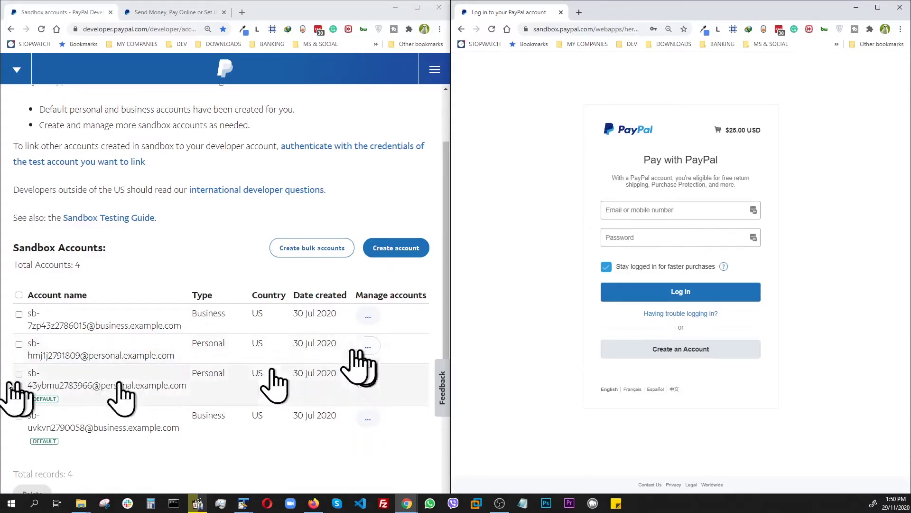
Step: Log in to the $25.00 PayPal checkout with the personal sandbox account's email and password
{"action": "left_click", "coordinate": [368, 346]}
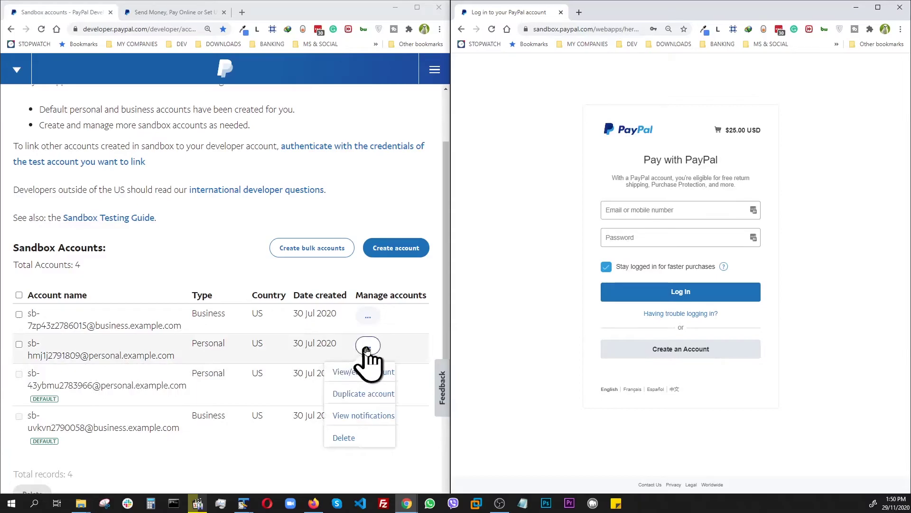
{"action": "left_click", "coordinate": [366, 373]}
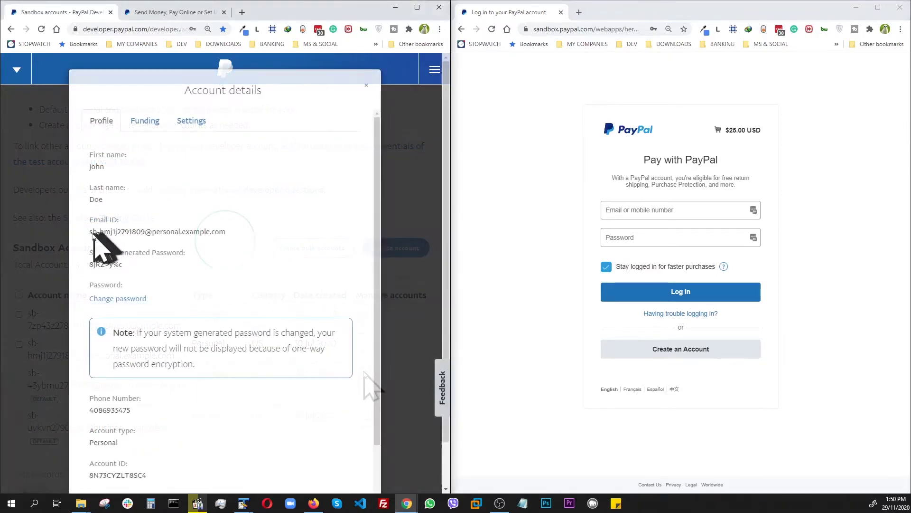
{"action": "left_click_drag", "start_coordinate": [106, 235], "coordinate": [674, 210]}
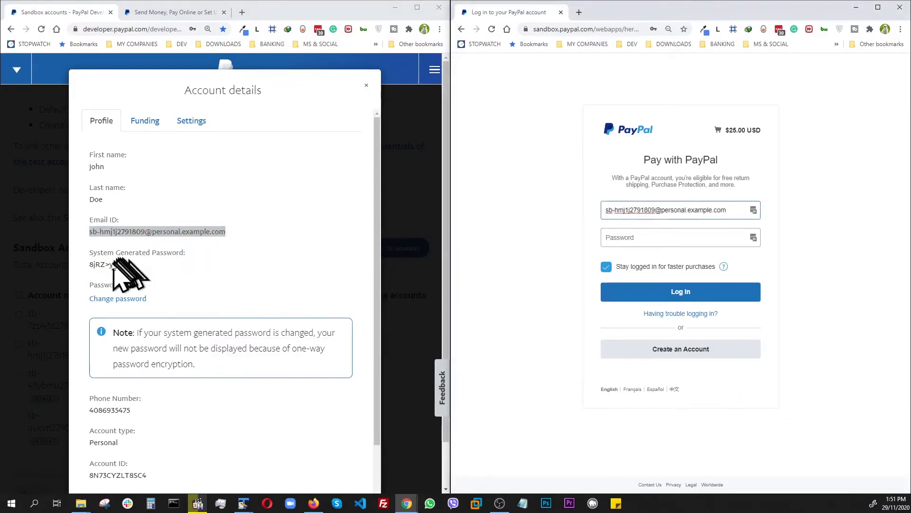
{"action": "left_click", "coordinate": [93, 267]}
{"action": "left_click_drag", "start_coordinate": [90, 264], "coordinate": [122, 264]}
{"action": "left_click_drag", "start_coordinate": [107, 264], "coordinate": [664, 238]}
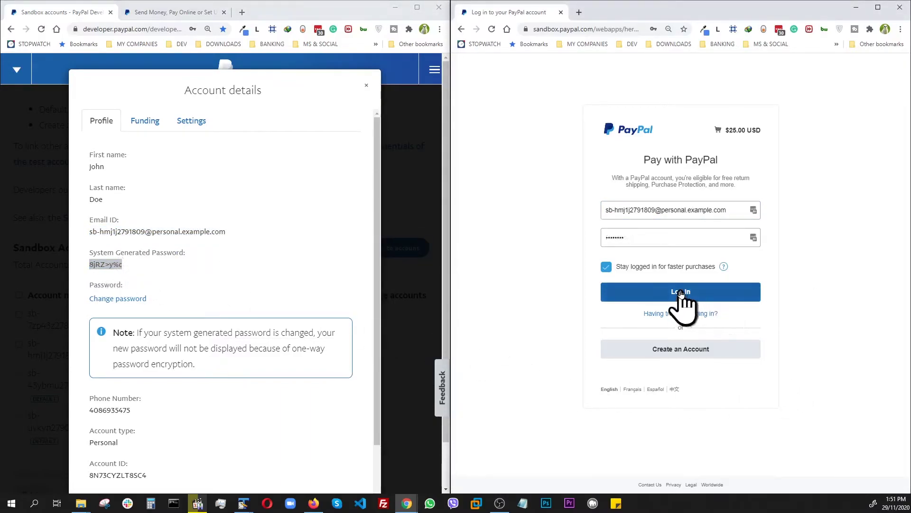
{"action": "left_click", "coordinate": [682, 294]}
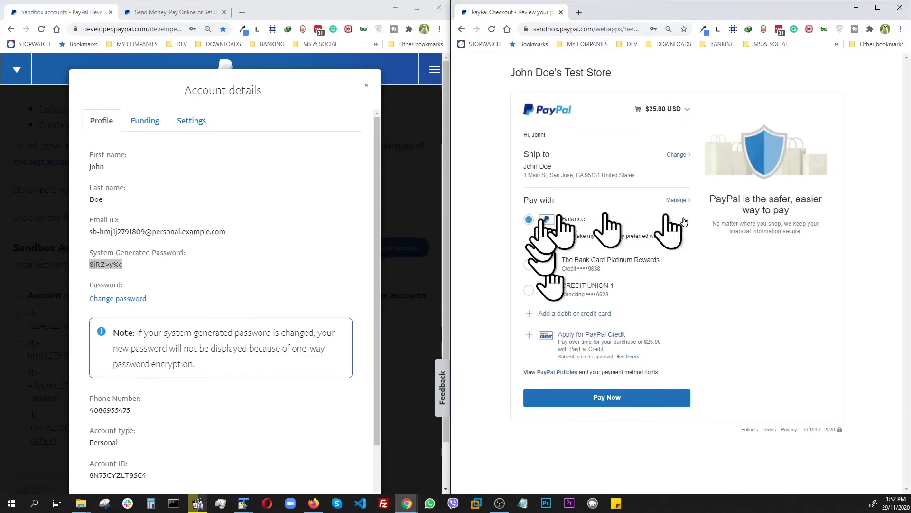
Step: Pay $25.00 from the balance, verify it on the business dashboard, then return to the merchant site
{"action": "left_click", "coordinate": [583, 399]}
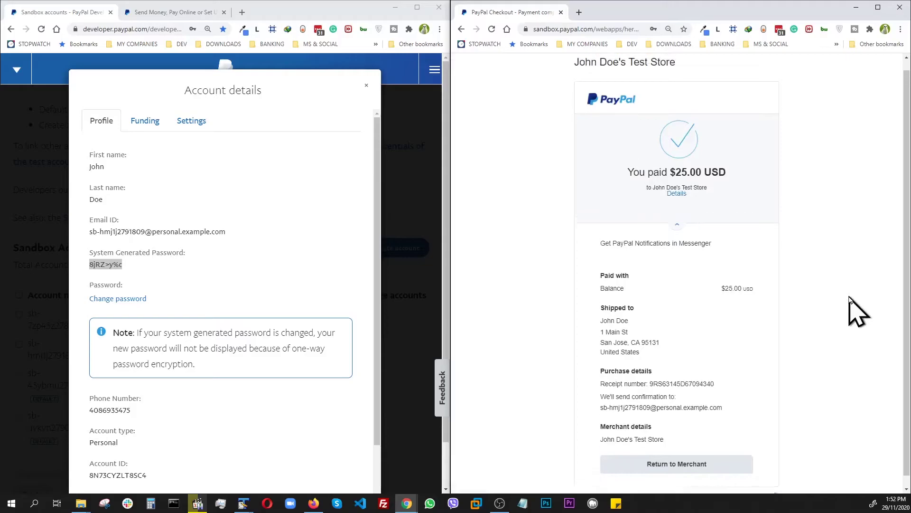
{"action": "scroll", "coordinate": [850, 304], "scroll_direction": "down", "scroll_amount": 1}
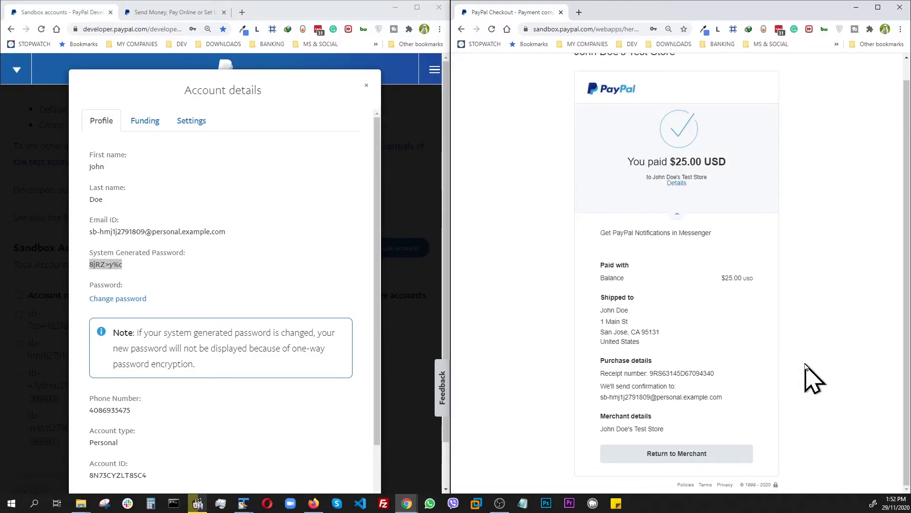
{"action": "key", "text": "alt+Tab"}
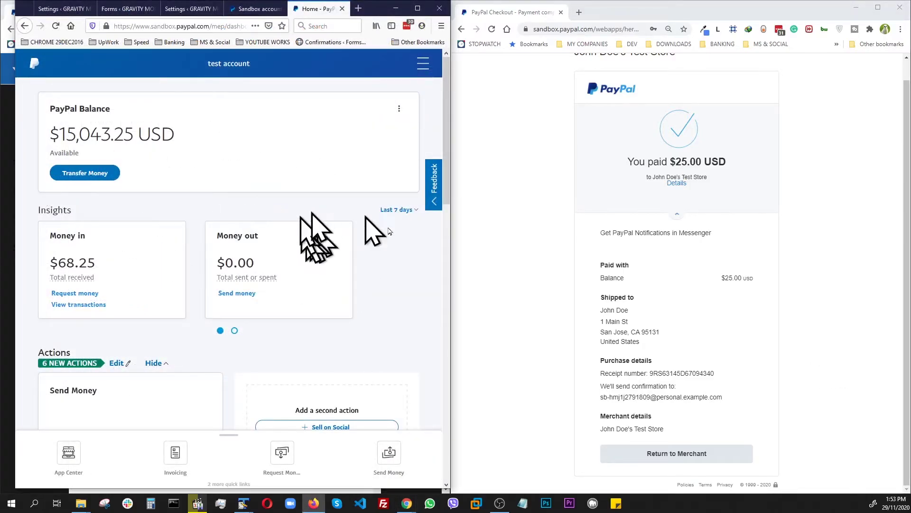
{"action": "left_click", "coordinate": [56, 26]}
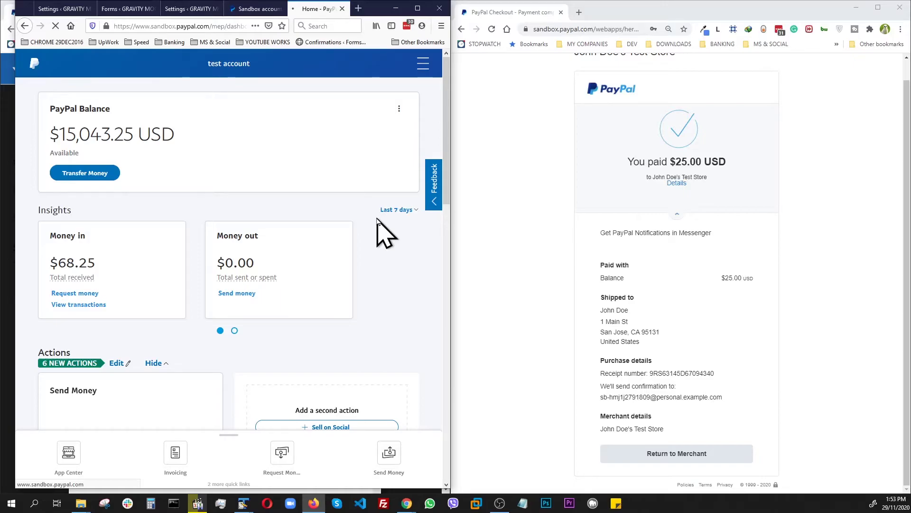
{"action": "scroll", "coordinate": [294, 327], "scroll_direction": "down", "scroll_amount": 2}
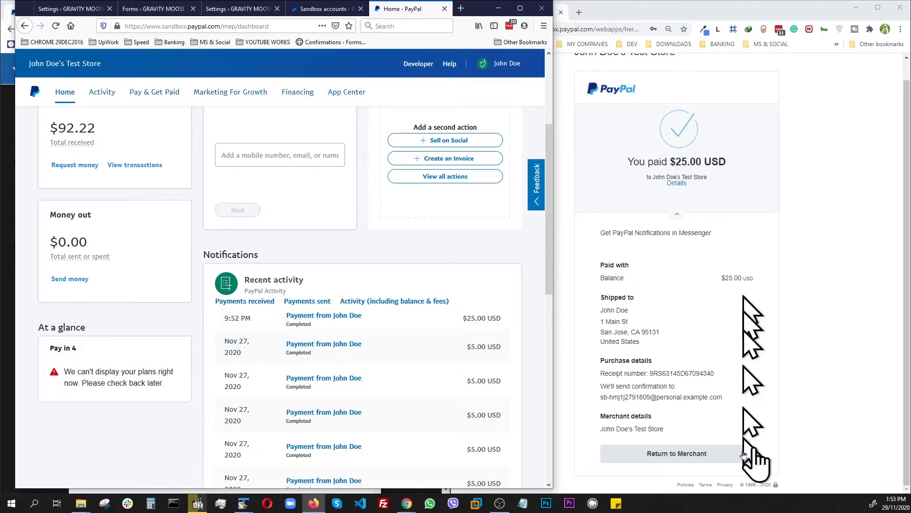
{"action": "left_click", "coordinate": [699, 455]}
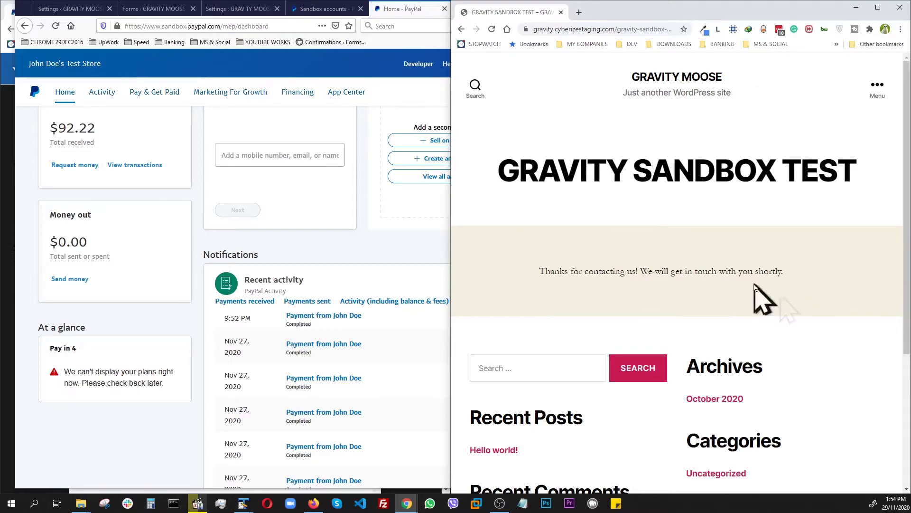
Step: Reload the Logging settings to list the new Core (23.53 KB) and PayPal Standard (29.39 KB) logs
{"action": "left_click", "coordinate": [66, 9]}
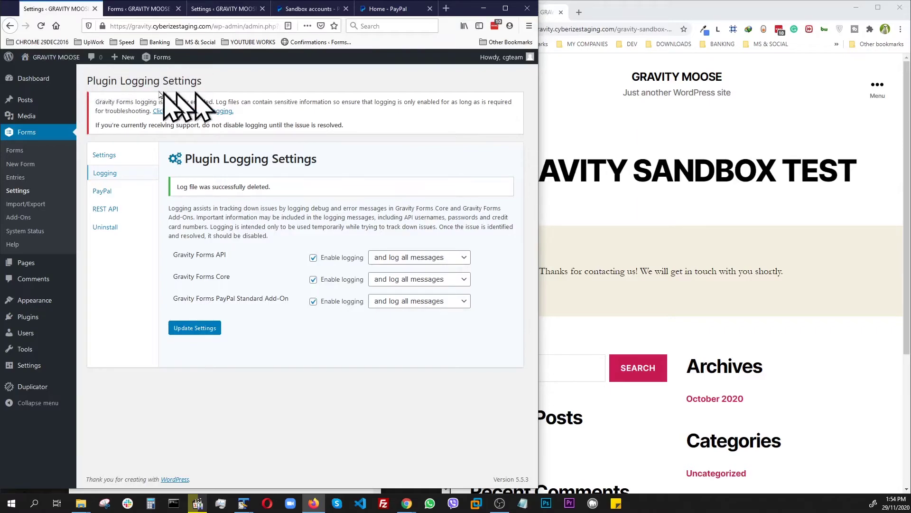
{"action": "left_click", "coordinate": [41, 25]}
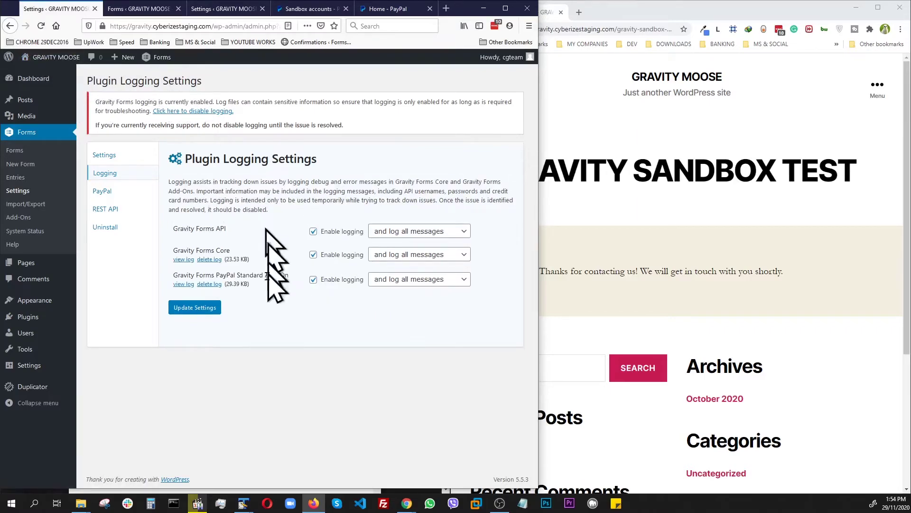
Step: Read through the Gravity Forms Core log, then return to the Plugin Logging Settings page
{"action": "left_click", "coordinate": [183, 260]}
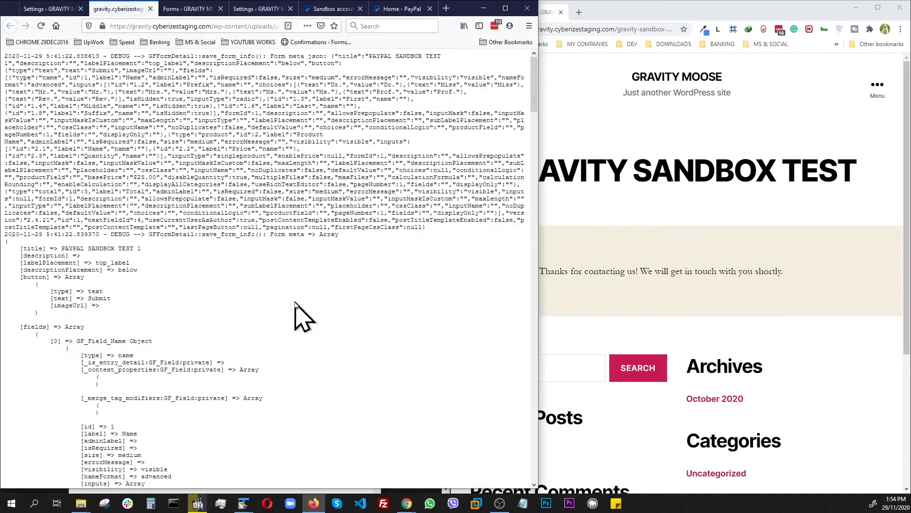
{"action": "scroll", "coordinate": [319, 152], "scroll_direction": "down", "scroll_amount": 15}
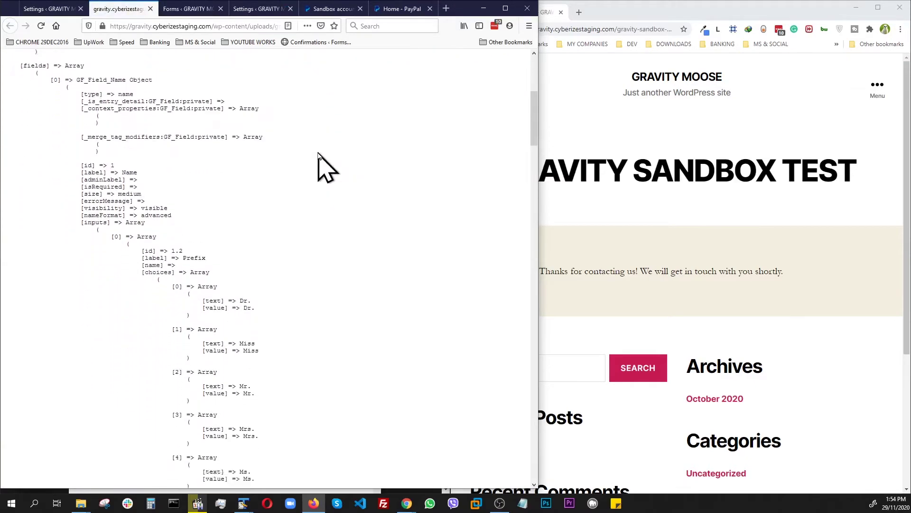
{"action": "scroll", "coordinate": [318, 154], "scroll_direction": "down", "scroll_amount": 18}
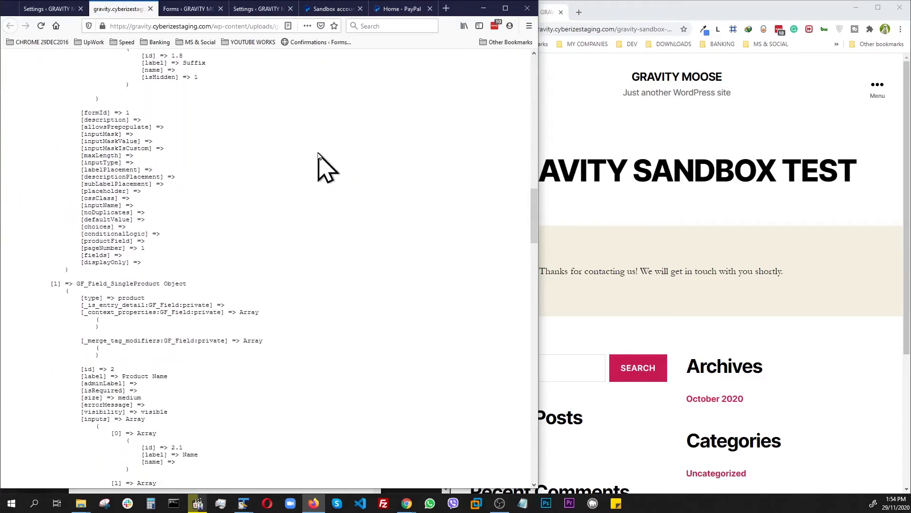
{"action": "scroll", "coordinate": [319, 153], "scroll_direction": "down", "scroll_amount": 18}
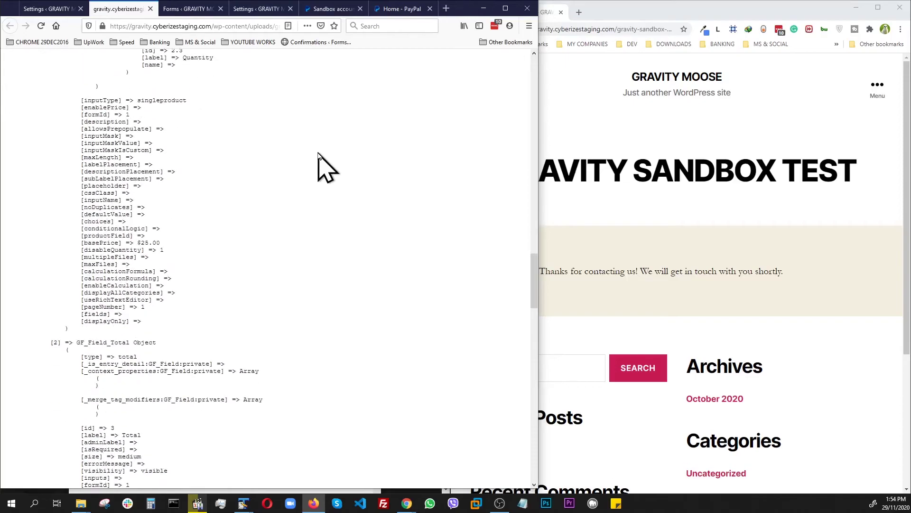
{"action": "scroll", "coordinate": [318, 154], "scroll_direction": "down", "scroll_amount": 18}
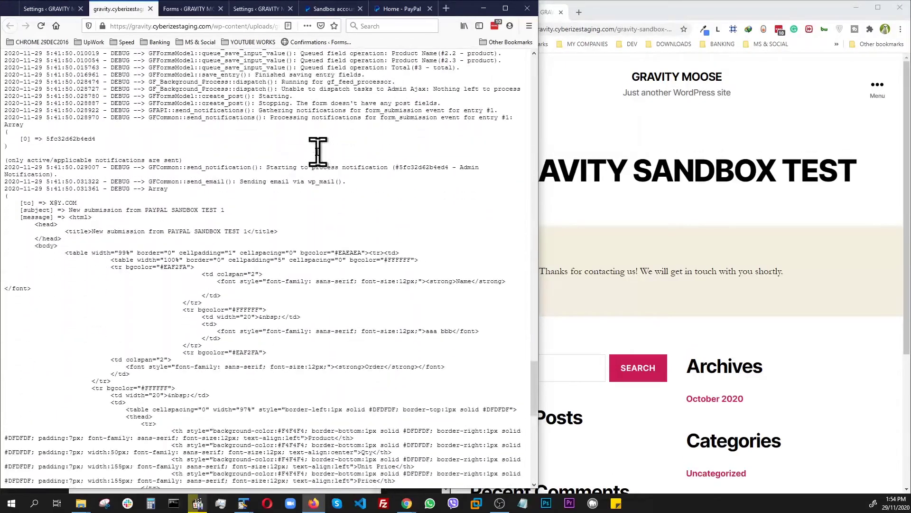
{"action": "scroll", "coordinate": [319, 153], "scroll_direction": "down", "scroll_amount": 10}
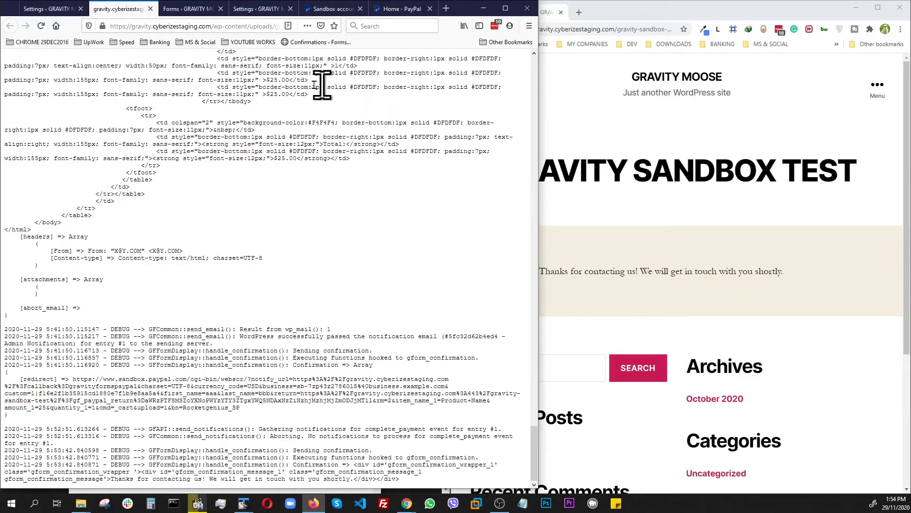
{"action": "left_click", "coordinate": [54, 13]}
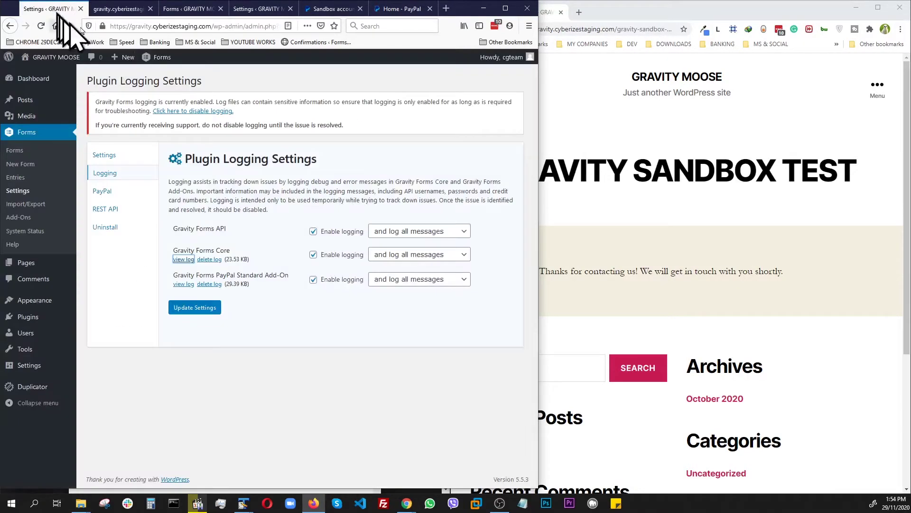
{"action": "left_click", "coordinate": [183, 285]}
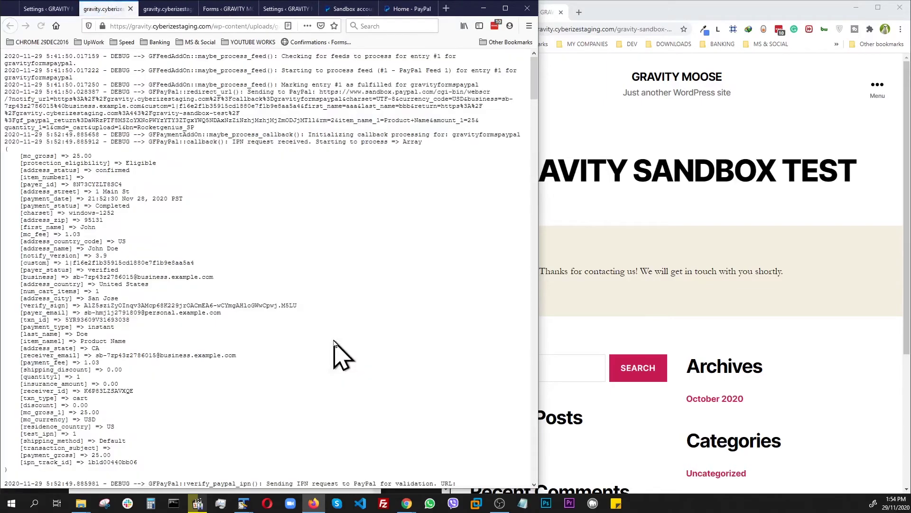
{"action": "scroll", "coordinate": [366, 275], "scroll_direction": "down", "scroll_amount": 15}
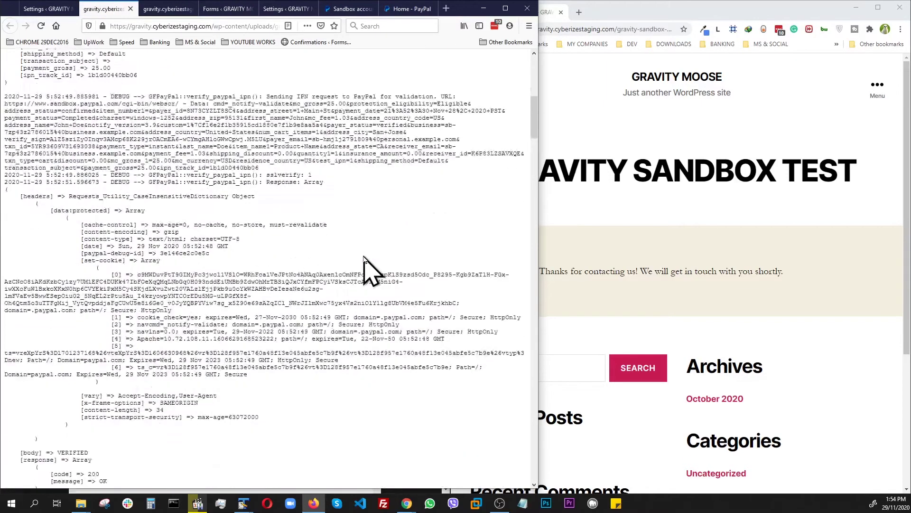
{"action": "scroll", "coordinate": [366, 274], "scroll_direction": "down", "scroll_amount": 15}
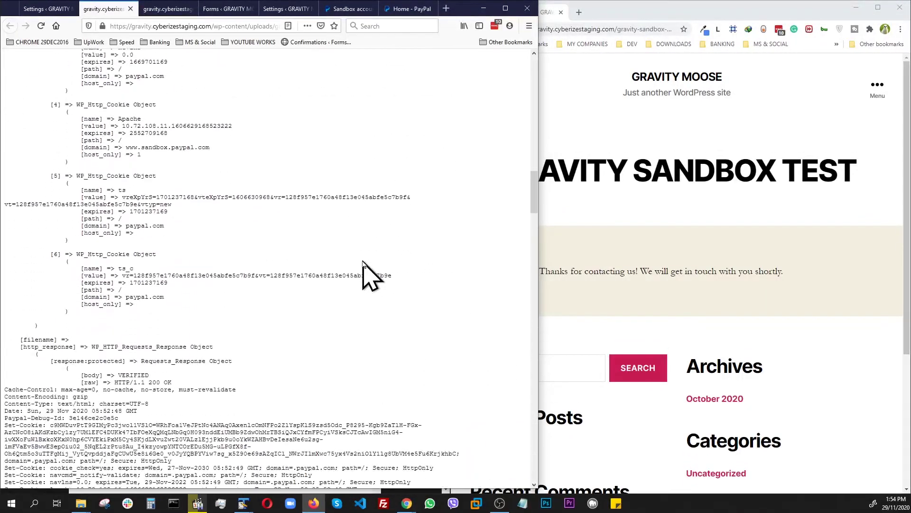
{"action": "scroll", "coordinate": [359, 271], "scroll_direction": "down", "scroll_amount": 15}
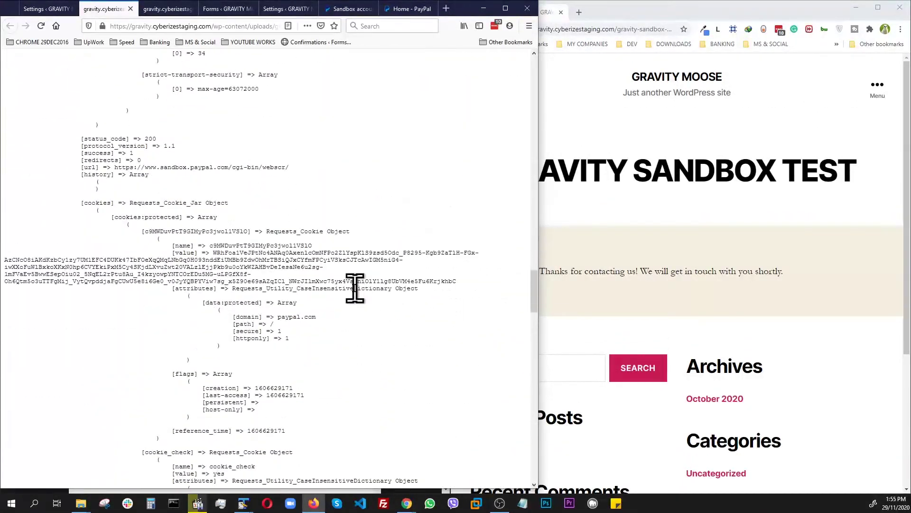
{"action": "scroll", "coordinate": [359, 312], "scroll_direction": "down", "scroll_amount": 15}
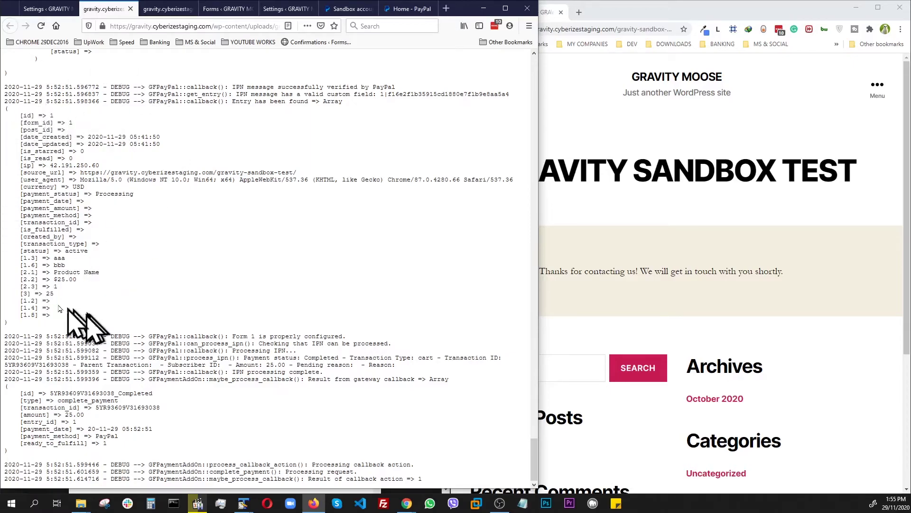
{"action": "left_click_drag", "start_coordinate": [20, 265], "coordinate": [95, 286]}
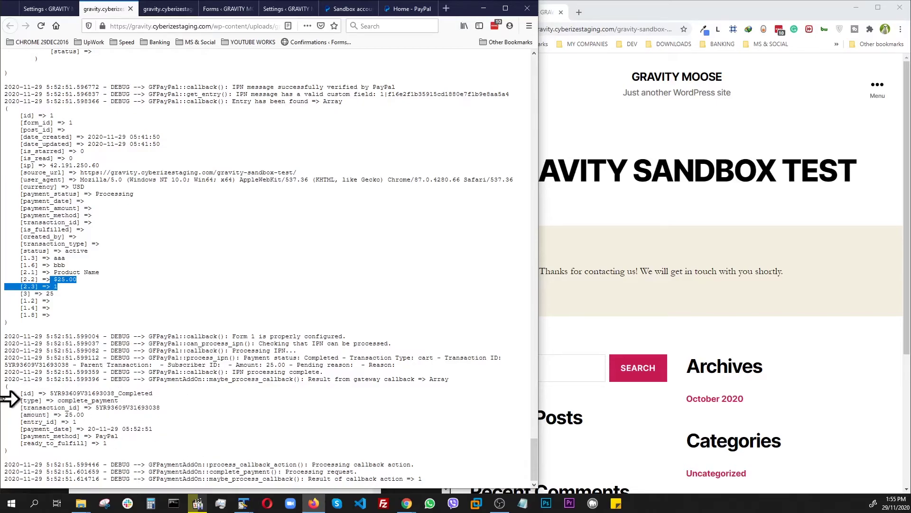
{"action": "left_click_drag", "start_coordinate": [13, 393], "coordinate": [161, 450]}
{"action": "left_click", "coordinate": [167, 420]}
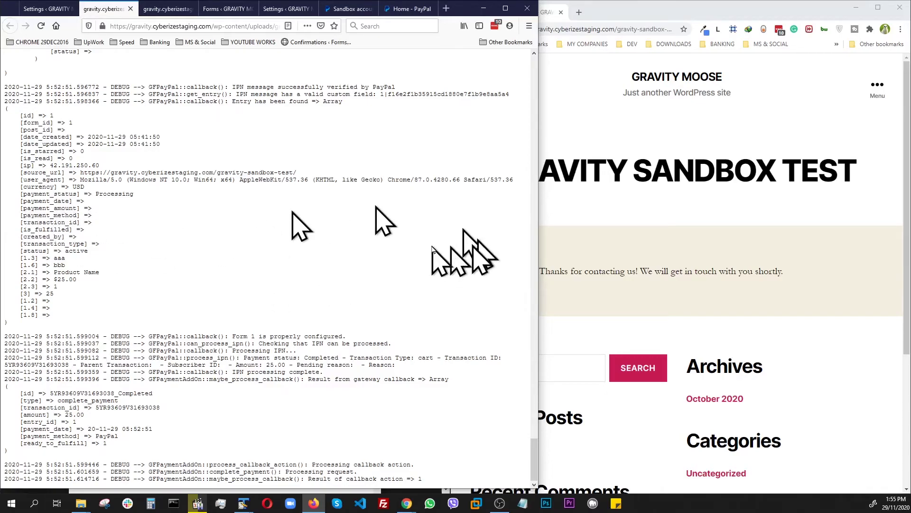
Step: Narrow the log window beside the site and inspect the empty payment_amount entry
{"action": "left_click_drag", "start_coordinate": [540, 274], "coordinate": [480, 274]}
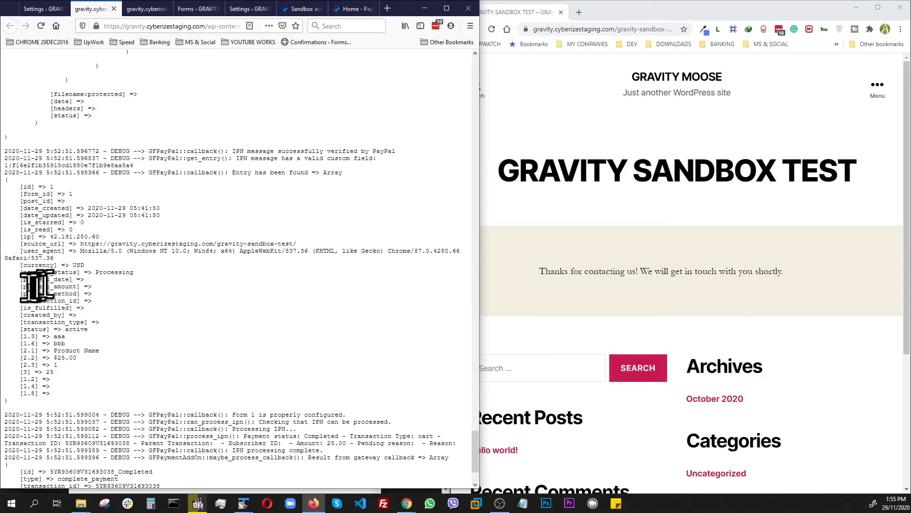
{"action": "left_click_drag", "start_coordinate": [23, 286], "coordinate": [66, 286]}
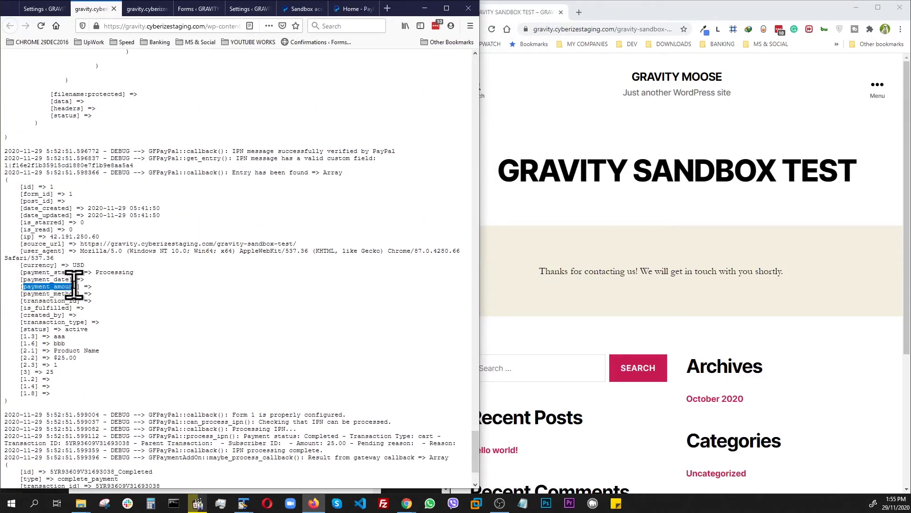
{"action": "left_click", "coordinate": [157, 306]}
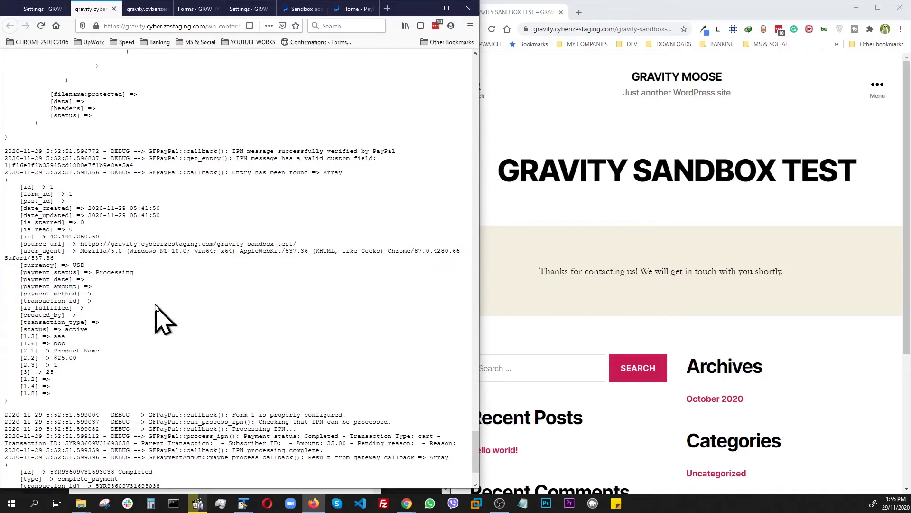
{"action": "scroll", "coordinate": [228, 325], "scroll_direction": "up", "scroll_amount": 2}
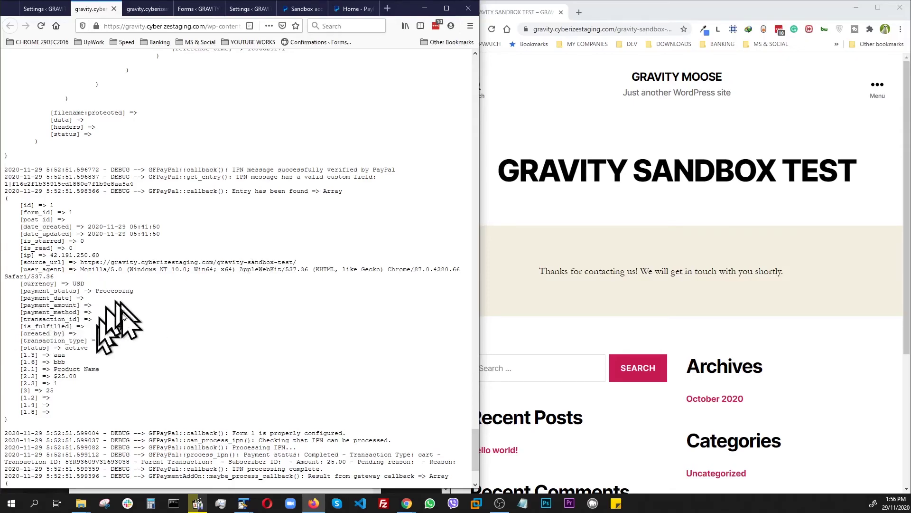
{"action": "scroll", "coordinate": [121, 330], "scroll_direction": "down", "scroll_amount": 3}
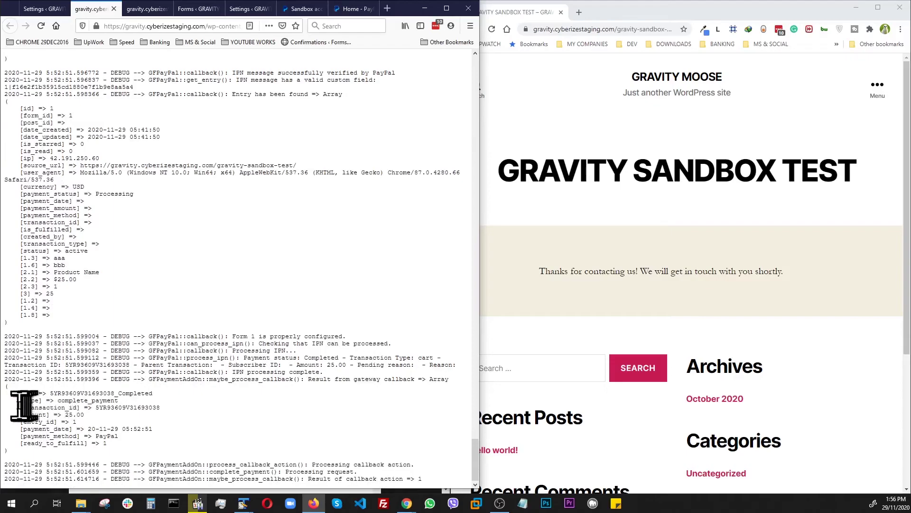
Step: Review the complete_payment result lines for 25.00, then narrow the log window further
{"action": "left_click_drag", "start_coordinate": [28, 393], "coordinate": [162, 436]}
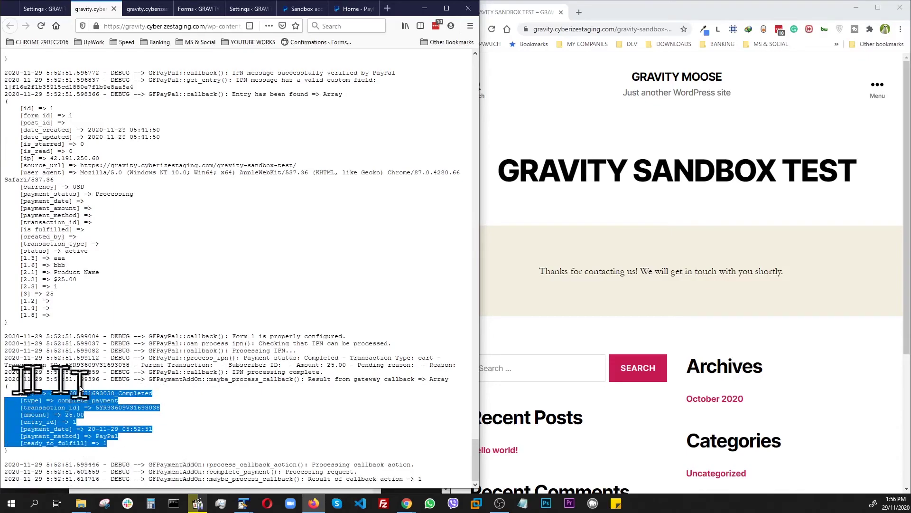
{"action": "left_click", "coordinate": [148, 443]}
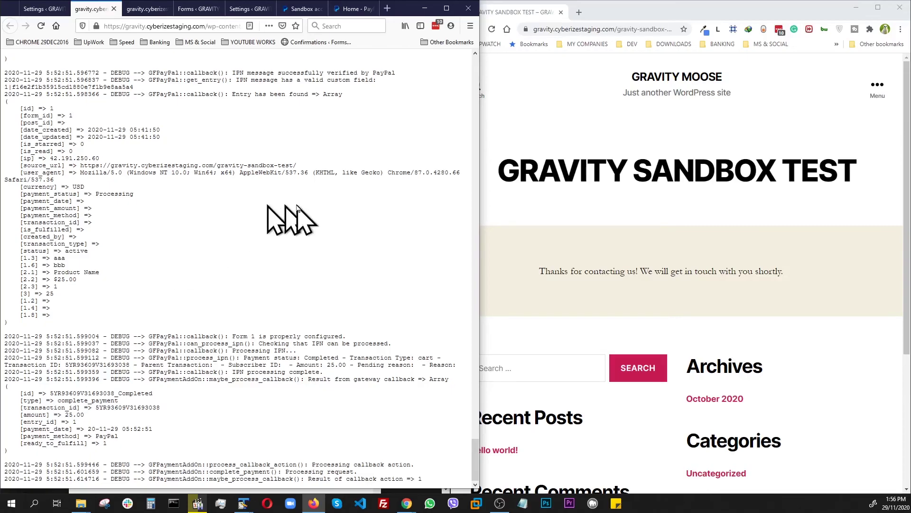
{"action": "left_click_drag", "start_coordinate": [479, 318], "coordinate": [449, 317]}
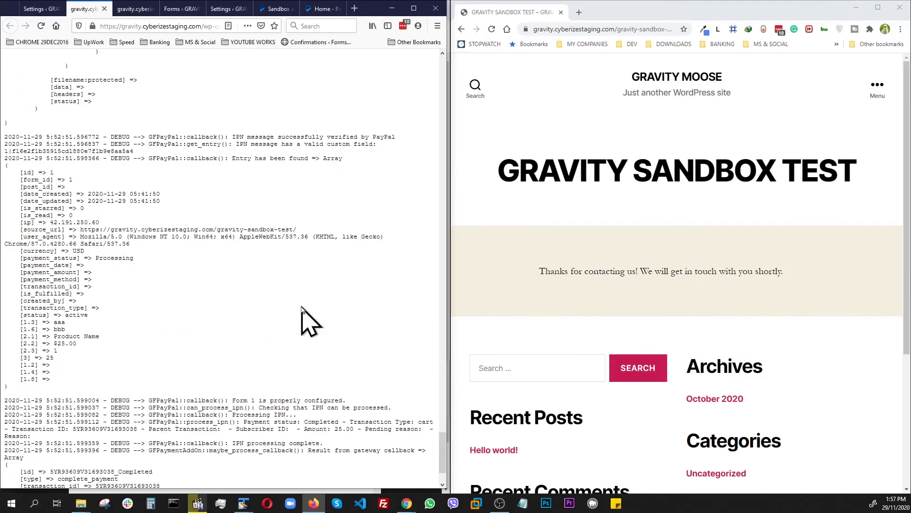